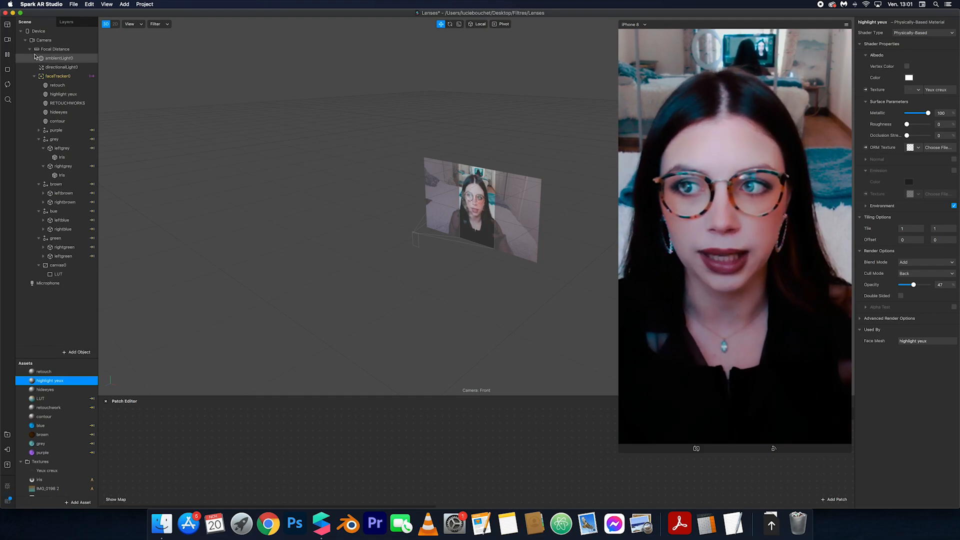
- Switch the preview's camera source to one of the real-time simulation face videos
left_click(8, 40)
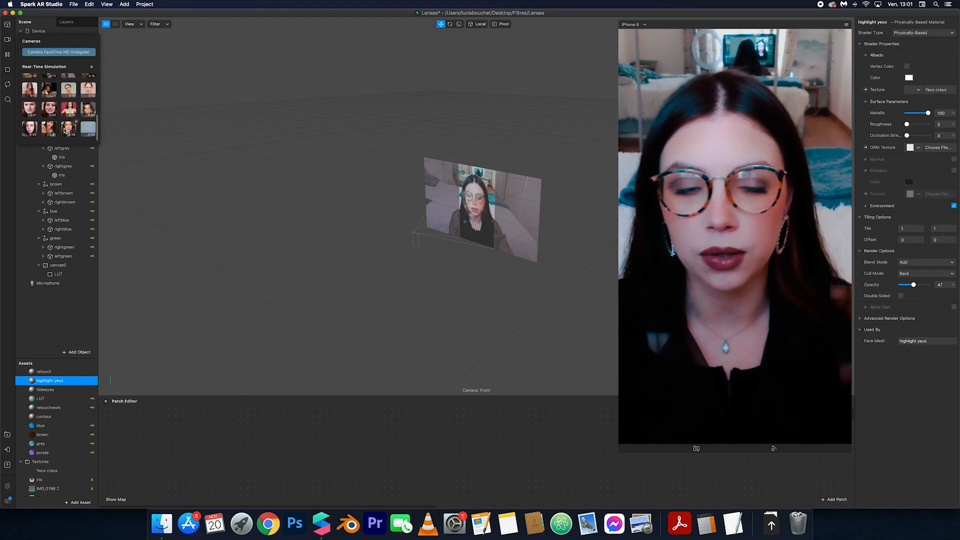
left_click(65, 131)
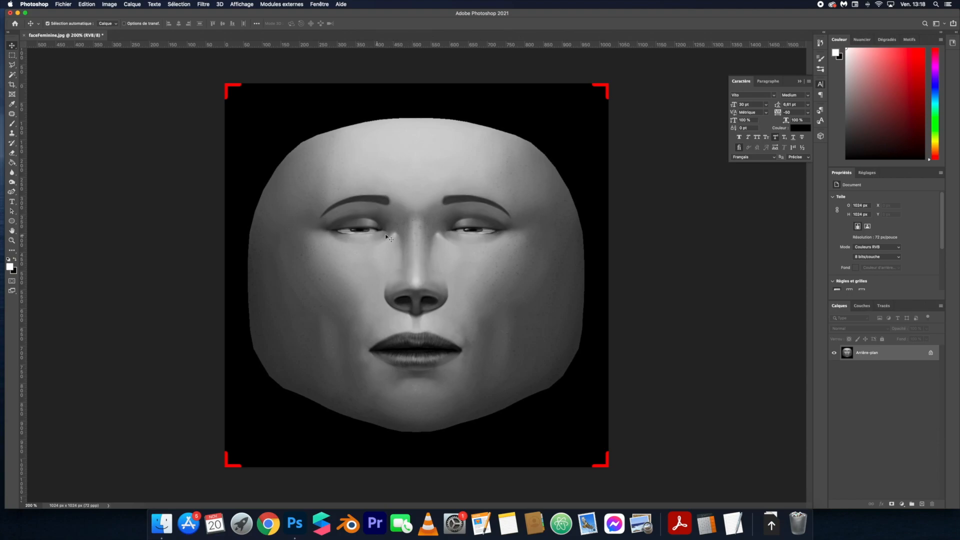
- In Photoshop, draw an ellipse about 113 by 25 px over the face's left-hand eye, with white fill and no outline
left_click(12, 221)
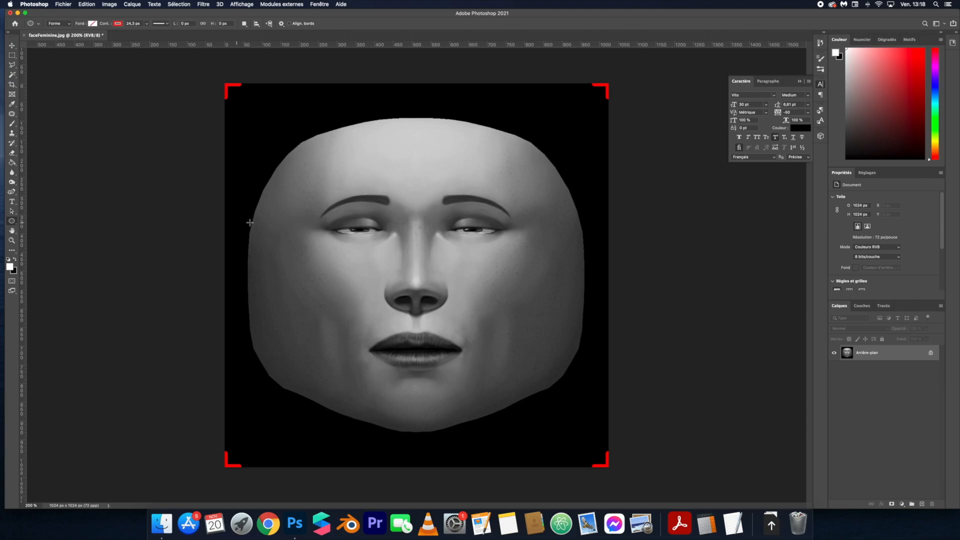
left_click_drag(338, 226, 379, 234)
left_click_drag(379, 234, 379, 235)
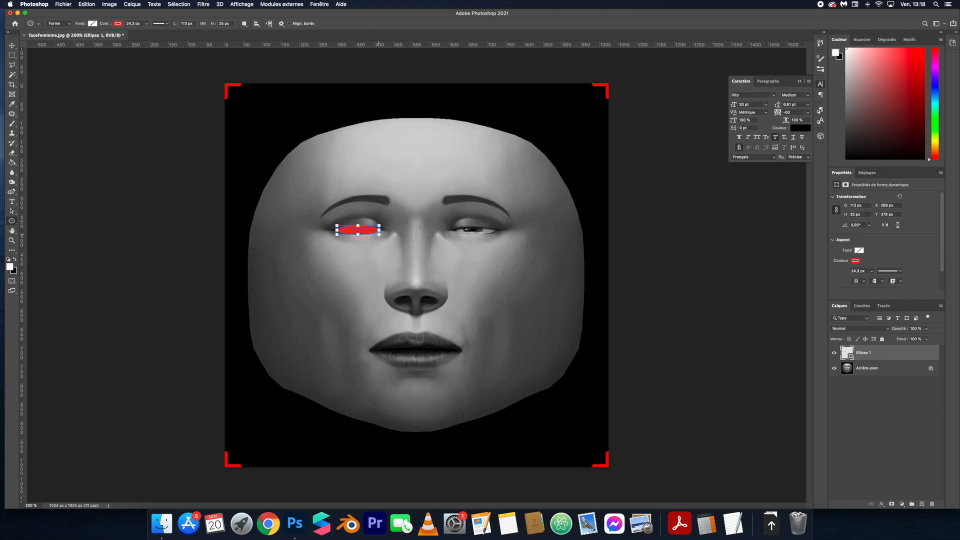
left_click(856, 261)
left_click(841, 274)
left_click(859, 251)
left_click(839, 290)
- Apply a Gaussian Blur to the white ellipse, converting it to a smart object
left_click(219, 4)
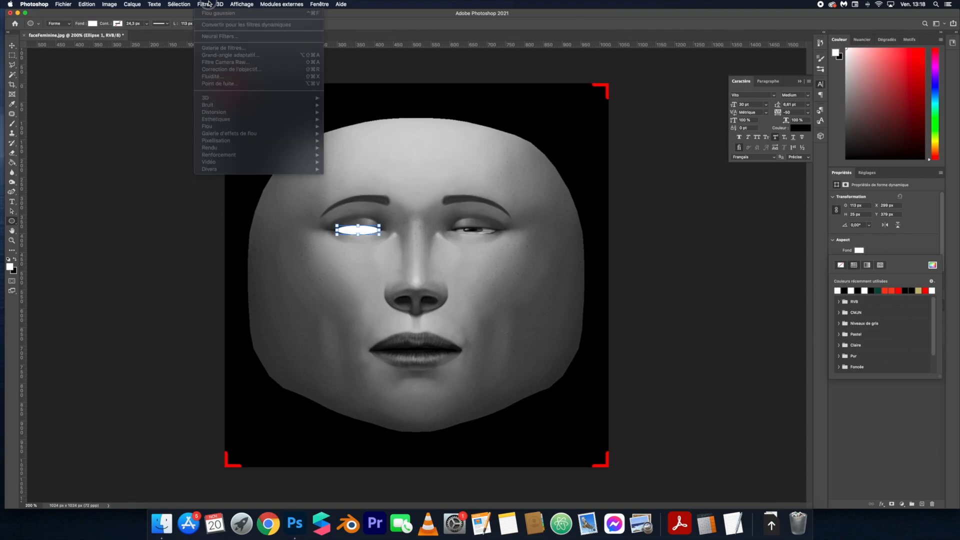
left_click(11, 46)
left_click(11, 45)
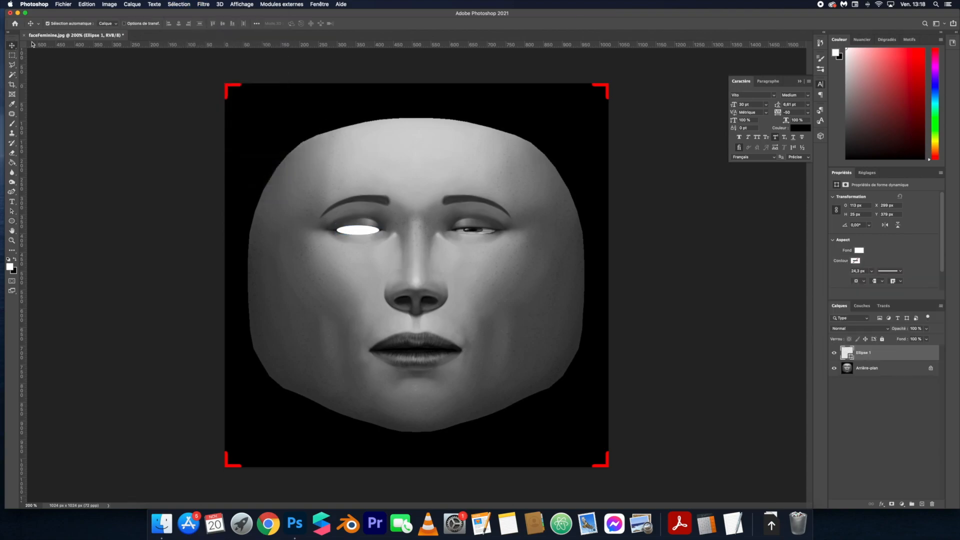
left_click(203, 4)
mouse_move(299, 129)
left_click(350, 162)
left_click(534, 165)
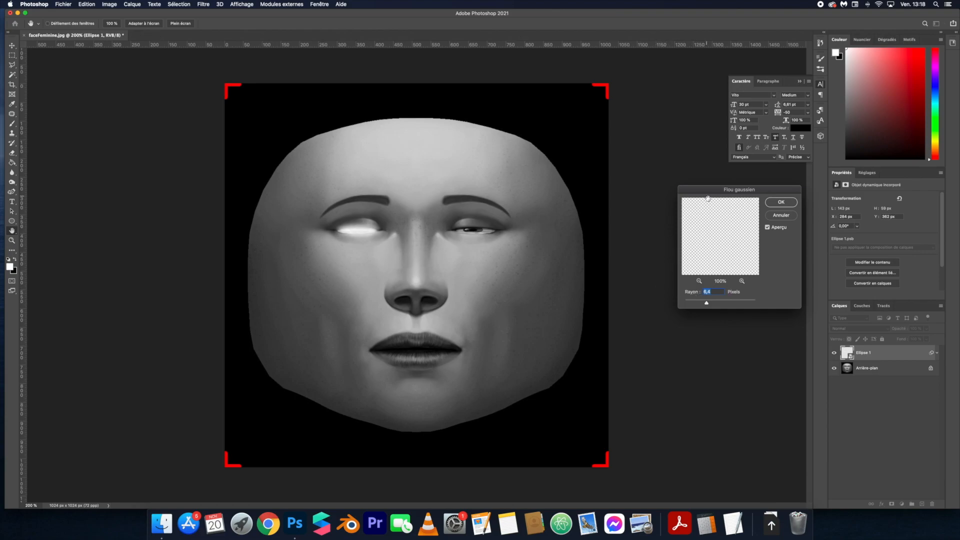
left_click(779, 203)
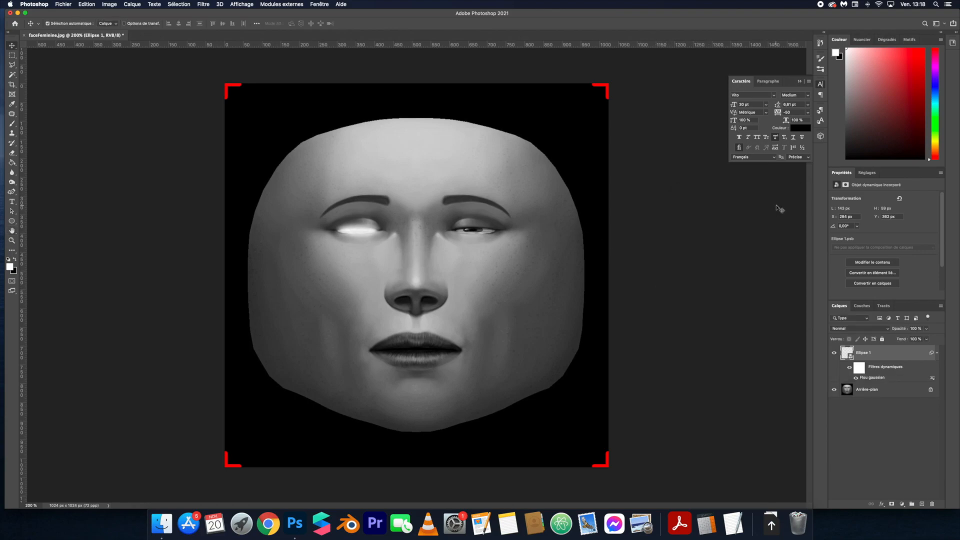
- Add a layer mask to the blurred ellipse and paint out its glow around both eye corners with a black brush at 100% opacity
left_click(892, 503)
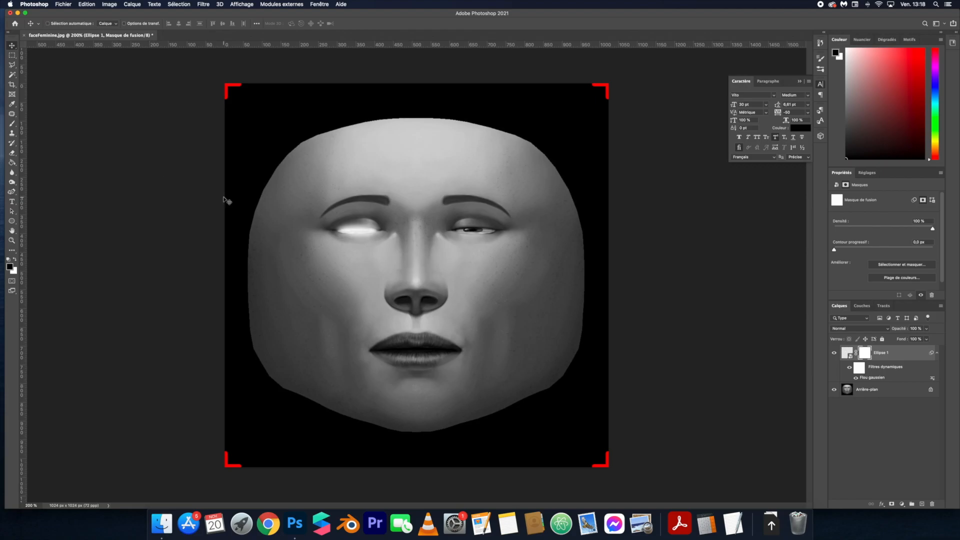
key("super+plus")
key("super+plus")
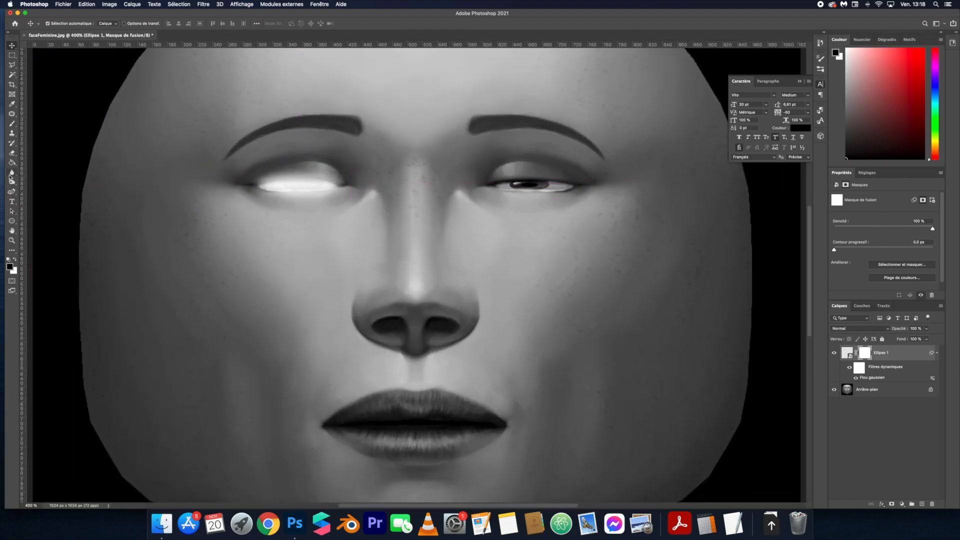
left_click(12, 123)
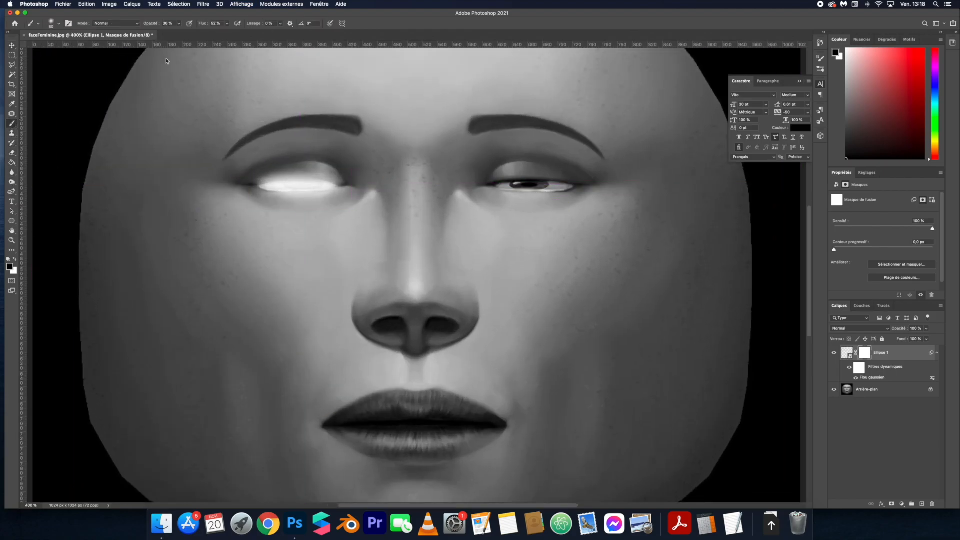
left_click_drag(162, 26, 225, 31)
mouse_move(366, 181)
left_mouse_down()
mouse_move(358, 198)
mouse_move(353, 188)
left_mouse_up()
left_click_drag(228, 189, 233, 196)
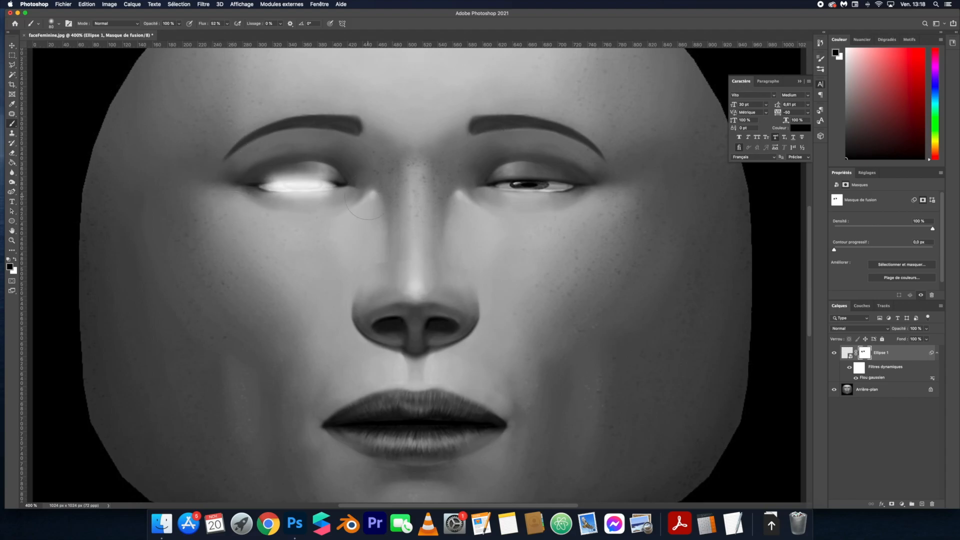
- Reduce the brush opacity to 36% and softly mask the remaining glow along the lower edge of the eye
left_click(178, 23)
left_click_drag(181, 32, 157, 32)
left_click(241, 197)
left_click_drag(241, 197, 253, 207)
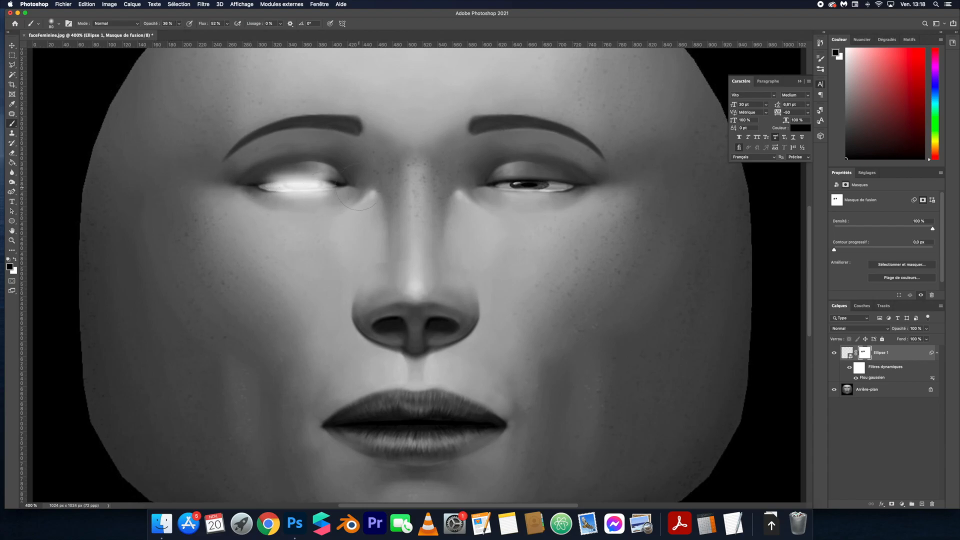
left_click_drag(282, 225, 270, 201)
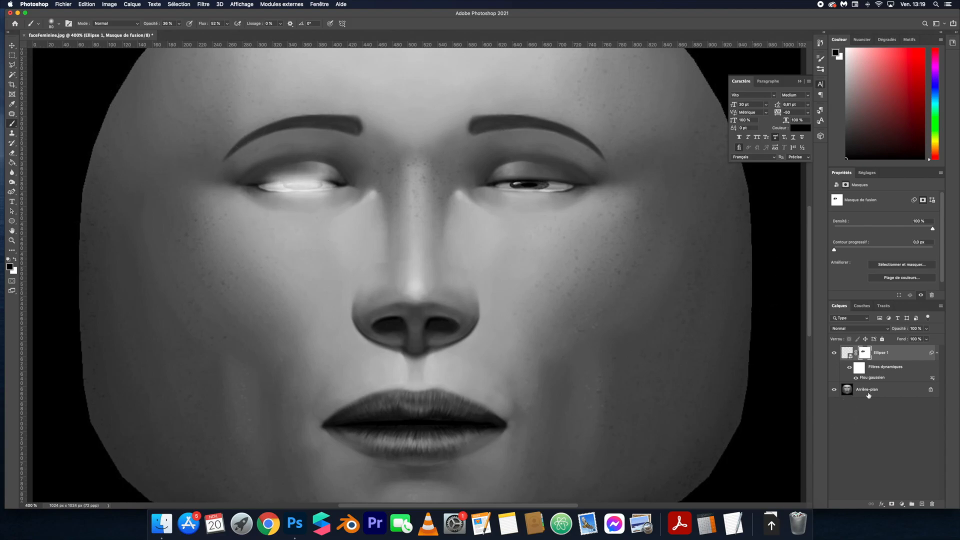
- Duplicate the masked ellipse layer and place the copy over the other eye
left_click(905, 356)
left_click_drag(905, 357, 922, 504)
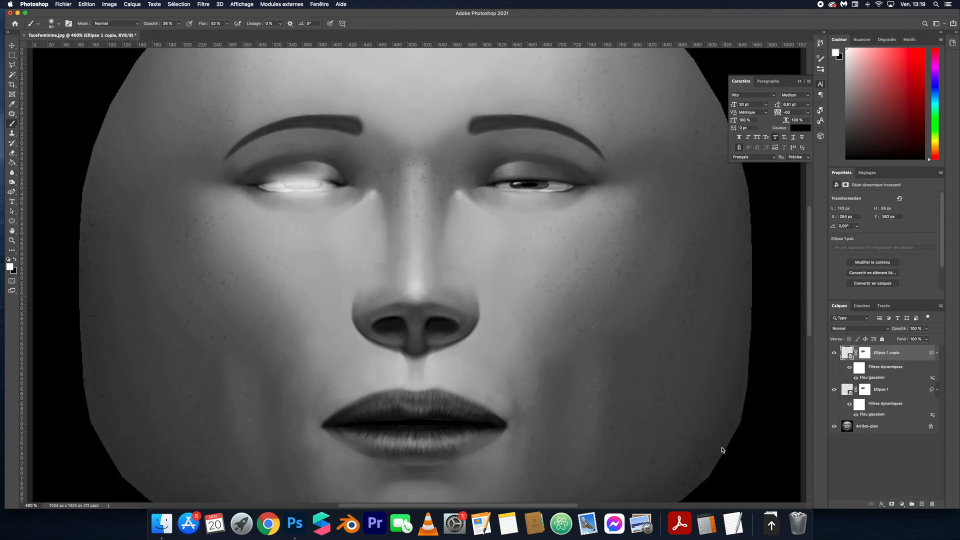
left_click(11, 46)
left_click_drag(311, 188, 543, 185)
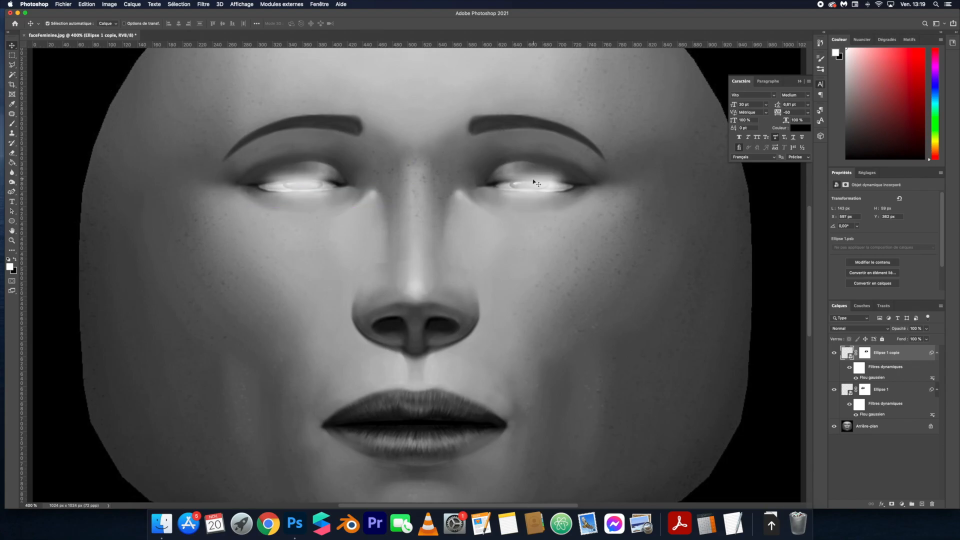
- Hide the face background layer and export the highlights as a PNG to Filtres Assets, picking the existing Yeux creux.png as the file name
left_click(833, 427)
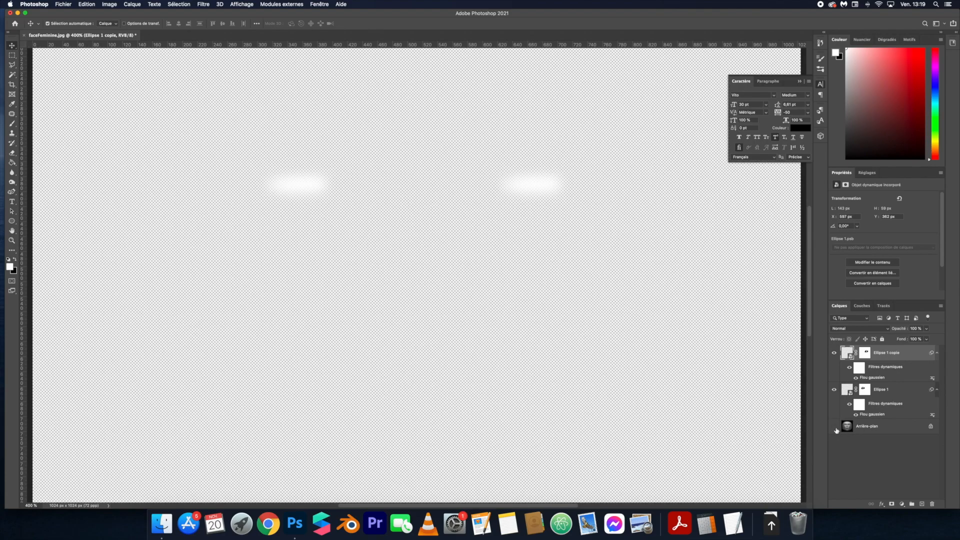
left_click(63, 4)
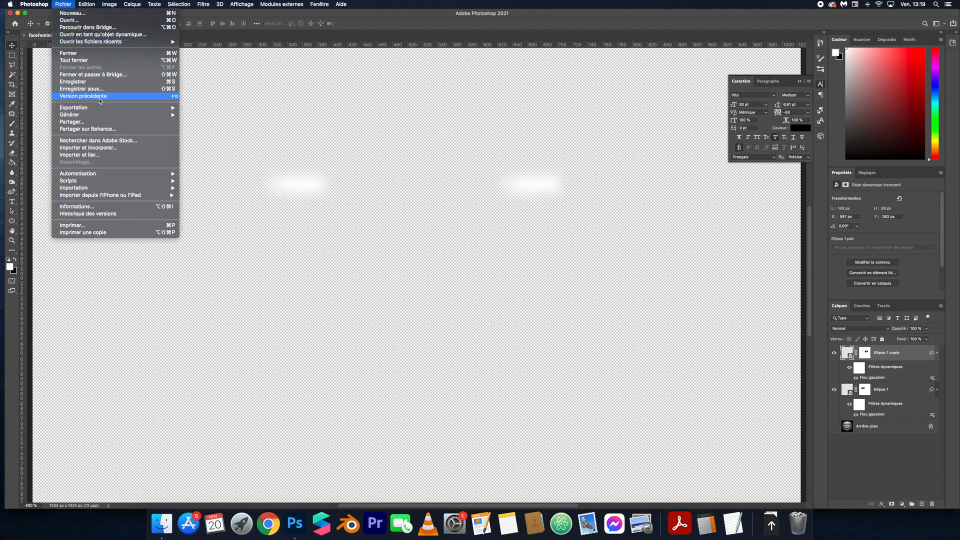
mouse_move(107, 109)
left_click(213, 109)
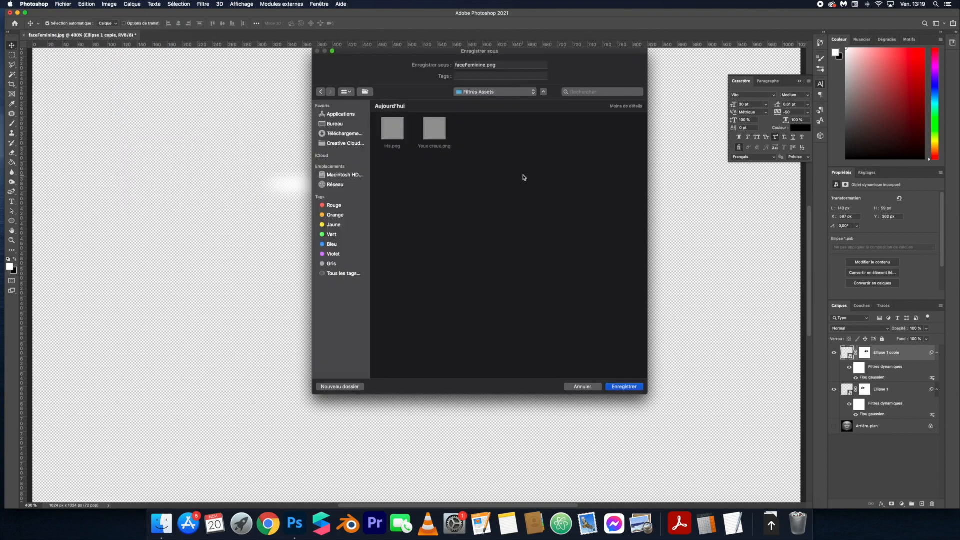
left_click(442, 131)
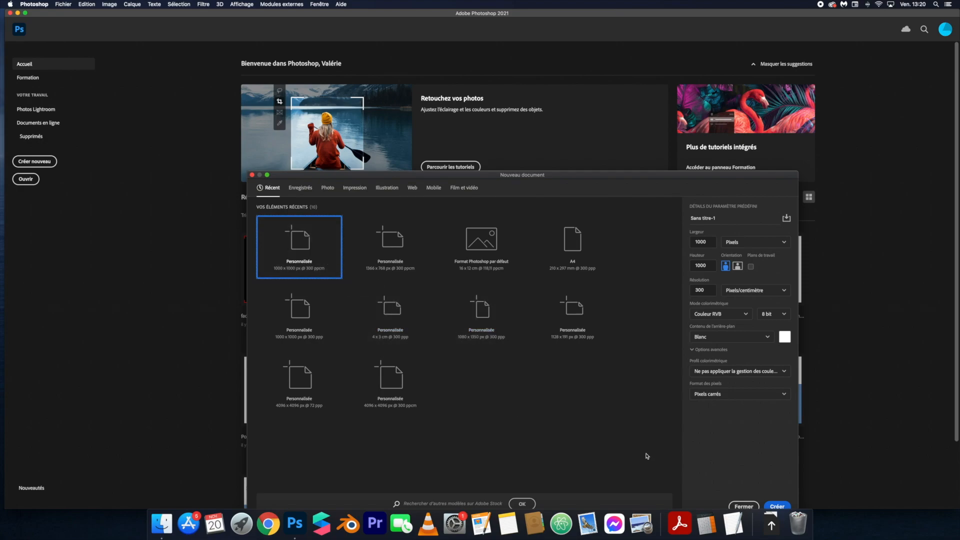
- Create a 1000 by 1000 px RGB document at 300 pixels per centimetre and fill a new layer with black
left_click(775, 507)
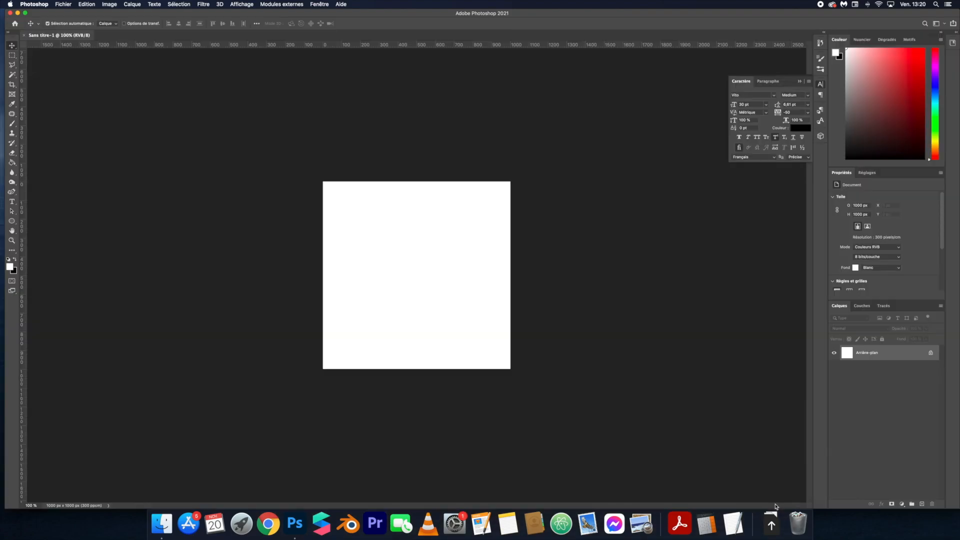
left_click(12, 162)
left_click(367, 258)
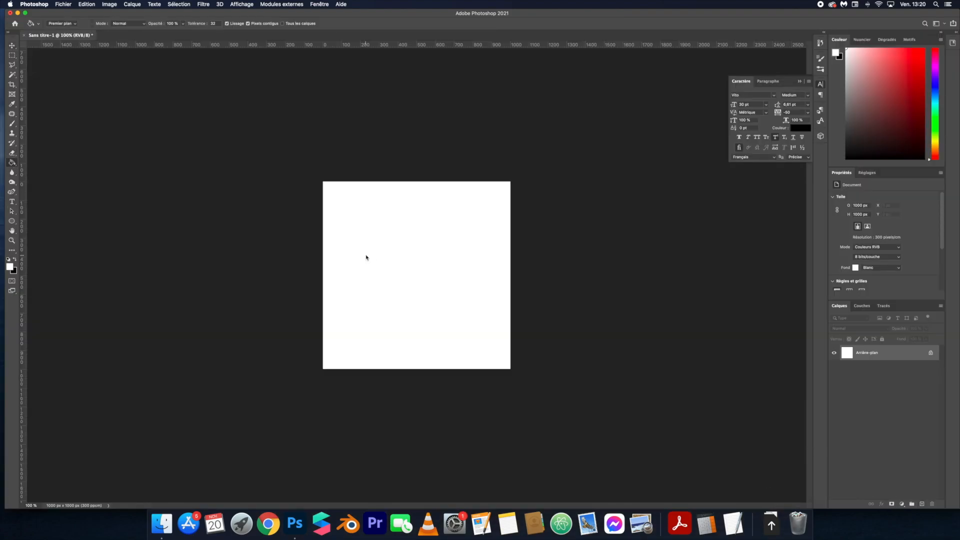
left_click(921, 504)
left_click(8, 257)
left_click(362, 262)
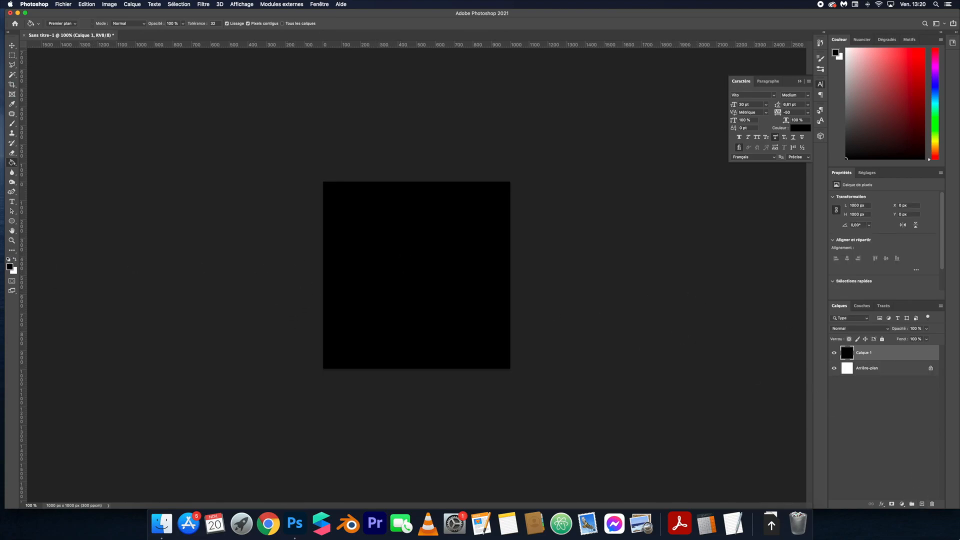
- Draw a circle about 810 px in diameter on the black canvas
left_click(11, 221)
left_click(15, 260)
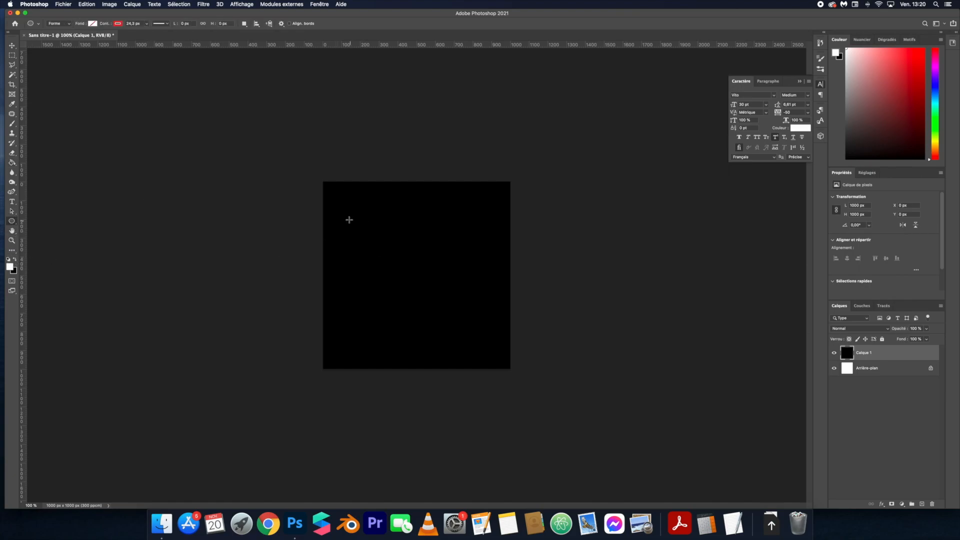
left_click_drag(340, 206, 558, 358, "shift")
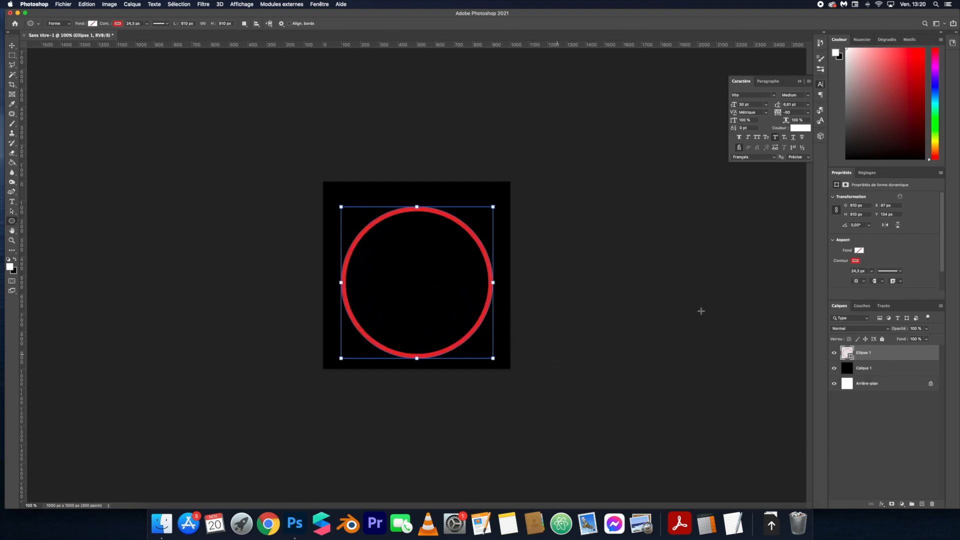
- Give the circle a white fill with no outline and centre it on the canvas
left_click(856, 261)
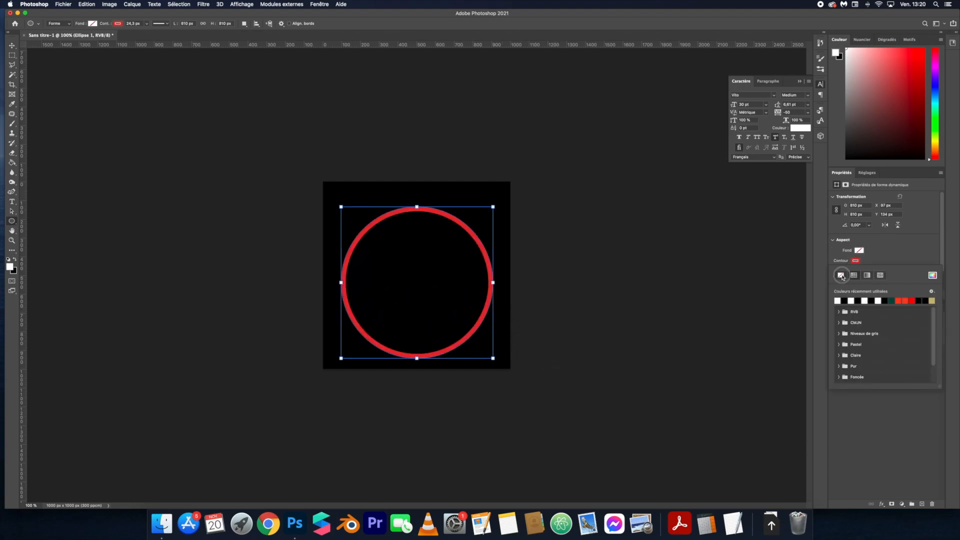
left_click(840, 265)
left_click(837, 291)
key("v")
left_click_drag(439, 301, 440, 279)
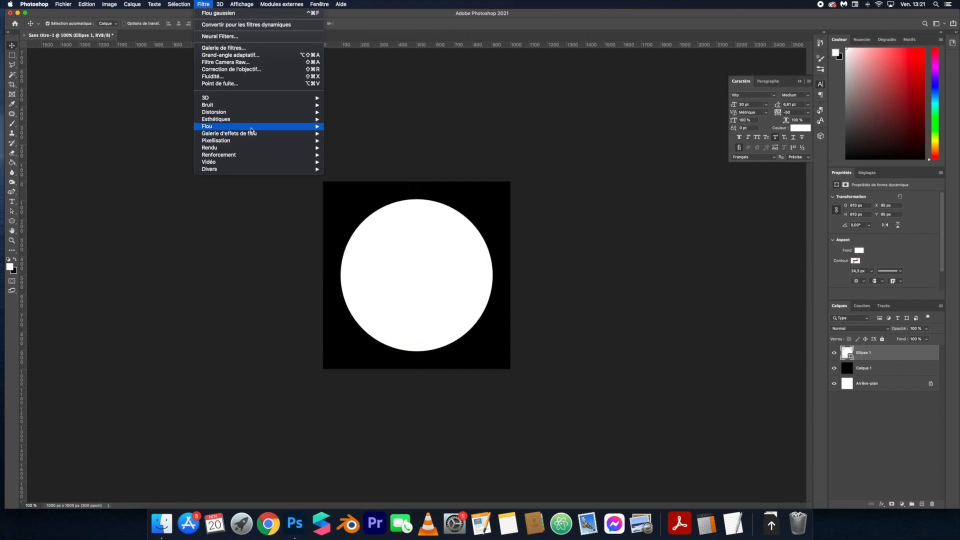
- Convert the white circle to a smart object and apply a Gaussian Blur with a radius of 28.9 px
mouse_move(310, 127)
left_click(365, 162)
left_click(533, 163)
left_click_drag(713, 303, 718, 303)
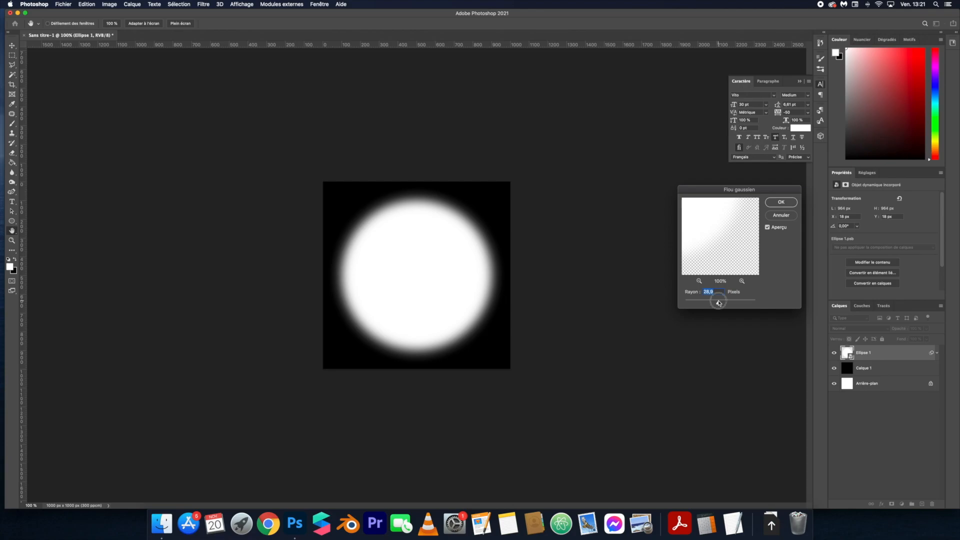
left_click(782, 203)
- Add a layer mask to the circle and paint out its upper edge with a large soft black brush at 100% opacity
left_click(894, 504)
left_click(12, 125)
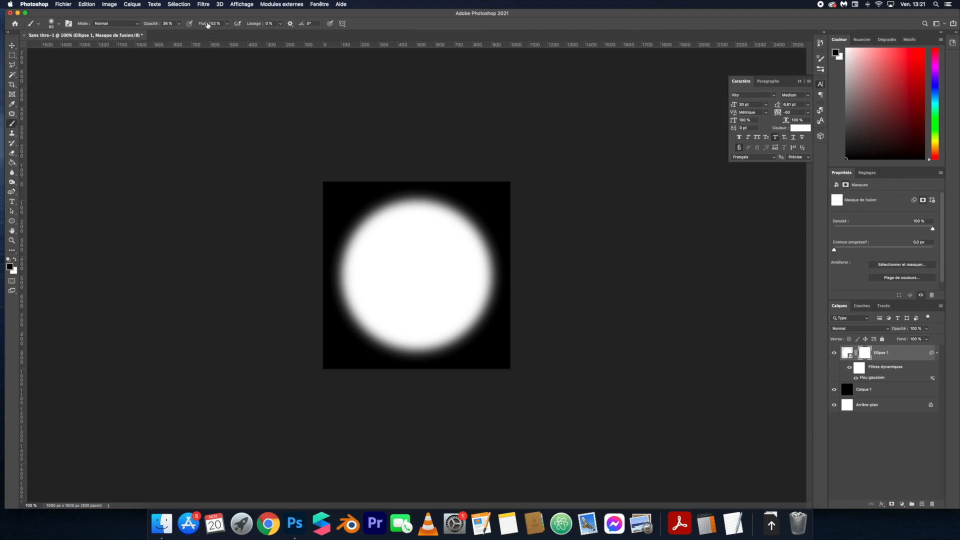
left_click(179, 23)
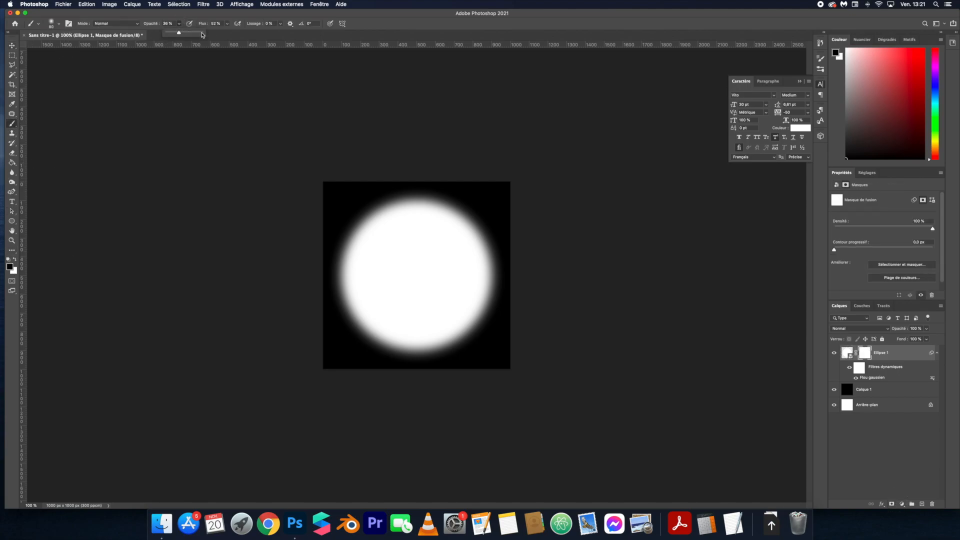
left_click(59, 24)
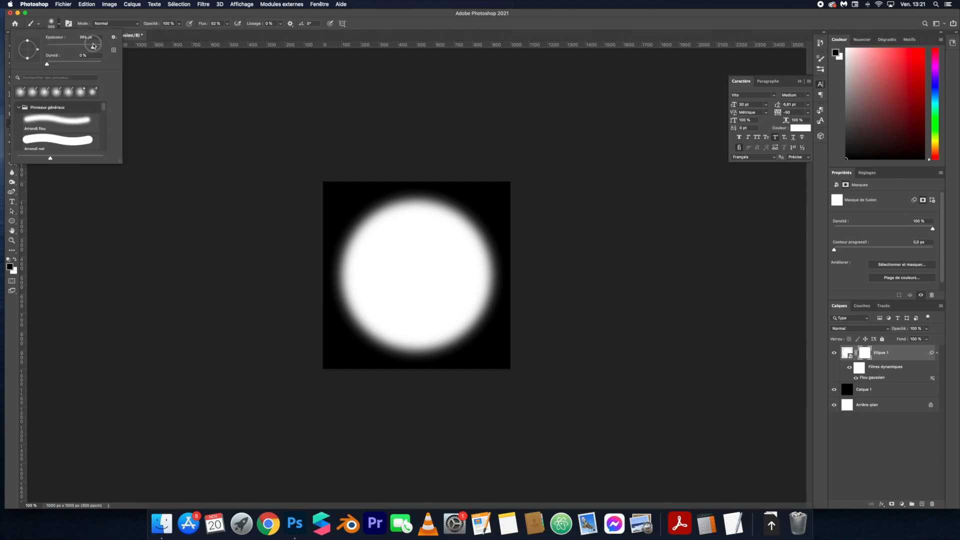
left_click(91, 37)
left_click_drag(95, 47, 97, 47)
left_click(350, 165)
mouse_move(368, 163)
left_mouse_down()
mouse_move(575, 156)
mouse_move(280, 161)
mouse_move(481, 167)
left_mouse_up()
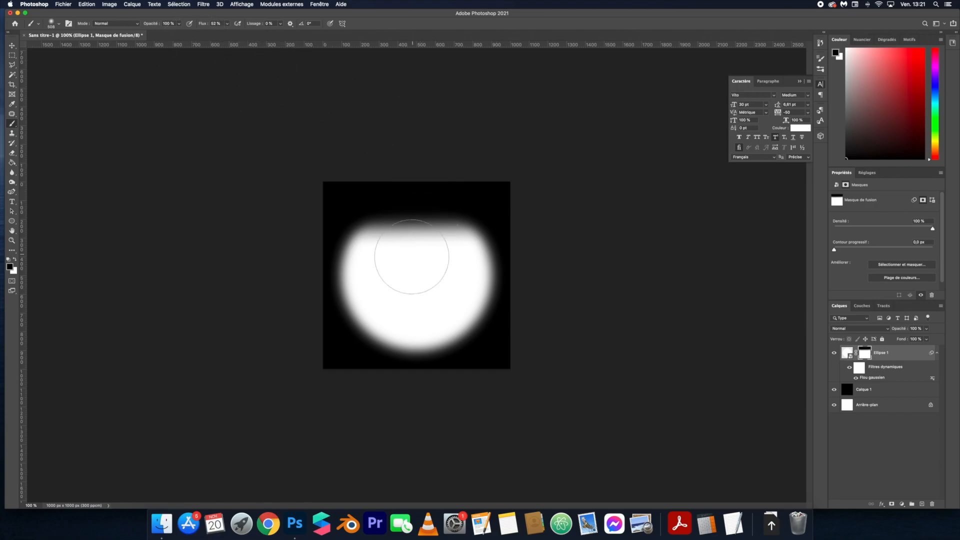
- Darken a soft round area in the upper middle of the circle by painting repeatedly on its mask, leaving a bright crescent
left_click(415, 259)
left_click(415, 258)
left_click(416, 254)
left_click(415, 251)
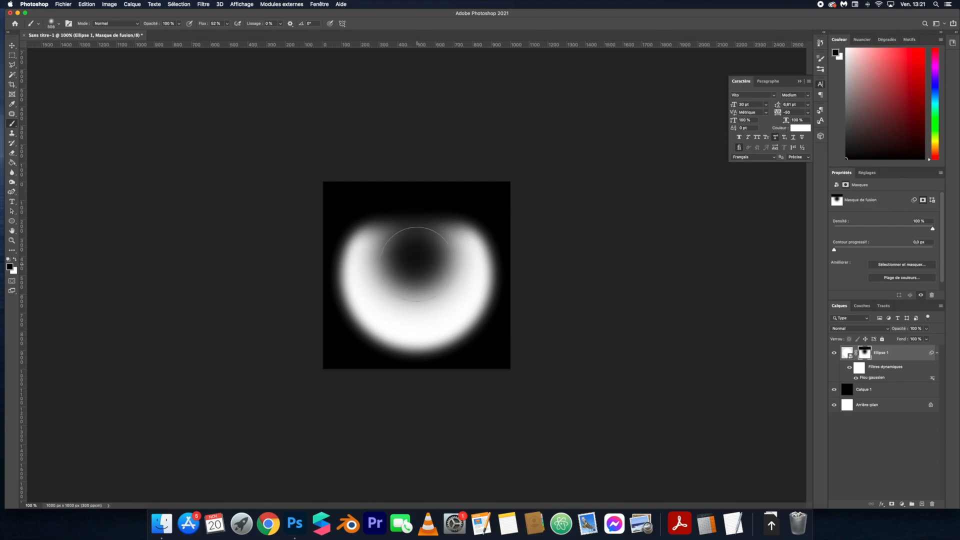
left_click(415, 264)
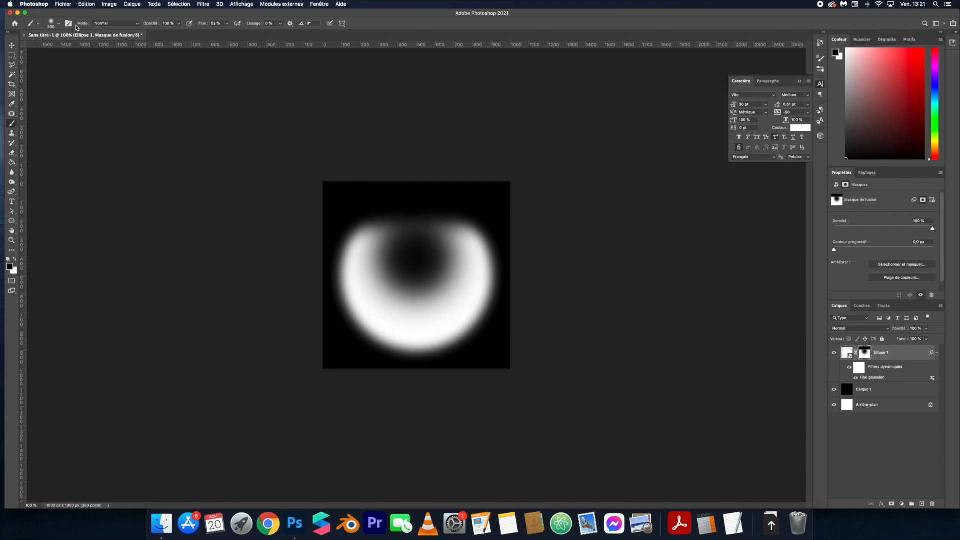
- Set the brush to white at 33% opacity and faintly restore the circle's masked upper edge
left_click(179, 23)
left_click(14, 261)
mouse_move(350, 220)
left_mouse_down()
mouse_move(491, 220)
mouse_move(406, 224)
mouse_move(407, 260)
mouse_move(350, 250)
mouse_move(360, 239)
mouse_move(368, 272)
mouse_move(472, 265)
mouse_move(450, 260)
left_mouse_up()
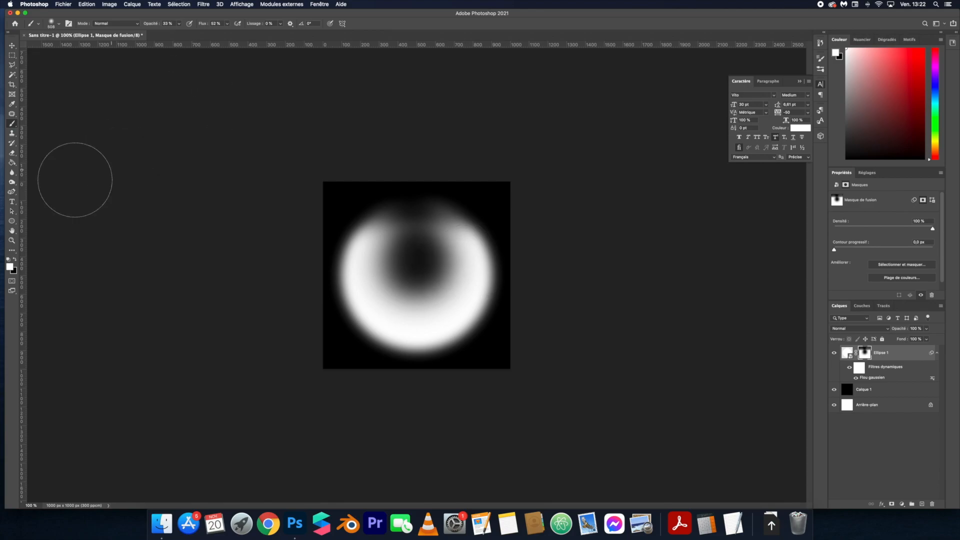
- Set the brush to black, shrink it, and softly darken the circle mask's upper left edge and dark centre
left_click(13, 258)
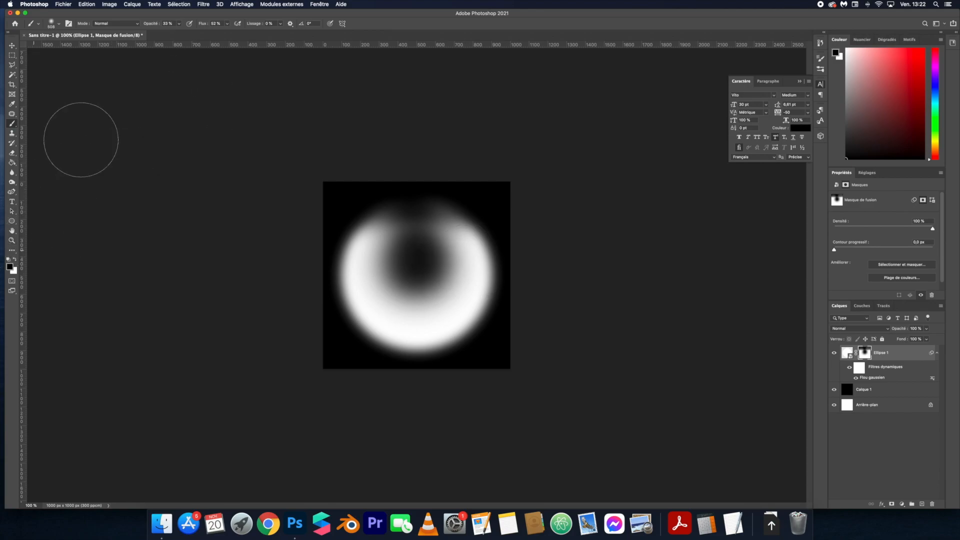
left_click(59, 25)
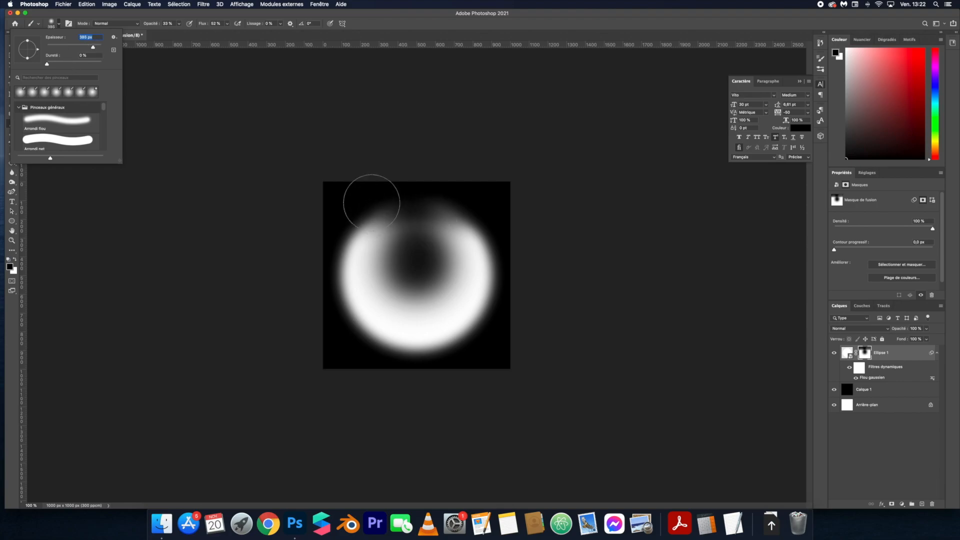
left_click(382, 203)
left_click(379, 215)
mouse_move(379, 216)
left_mouse_down()
mouse_move(435, 214)
mouse_move(442, 226)
mouse_move(444, 204)
mouse_move(465, 240)
mouse_move(407, 273)
mouse_move(407, 255)
mouse_move(422, 259)
mouse_move(423, 280)
left_mouse_up()
- Hide the Arrière-plan and Calque 1 layers, leaving the crescent on a transparent background for export
left_click(833, 405)
left_click(834, 389)
left_click(63, 4)
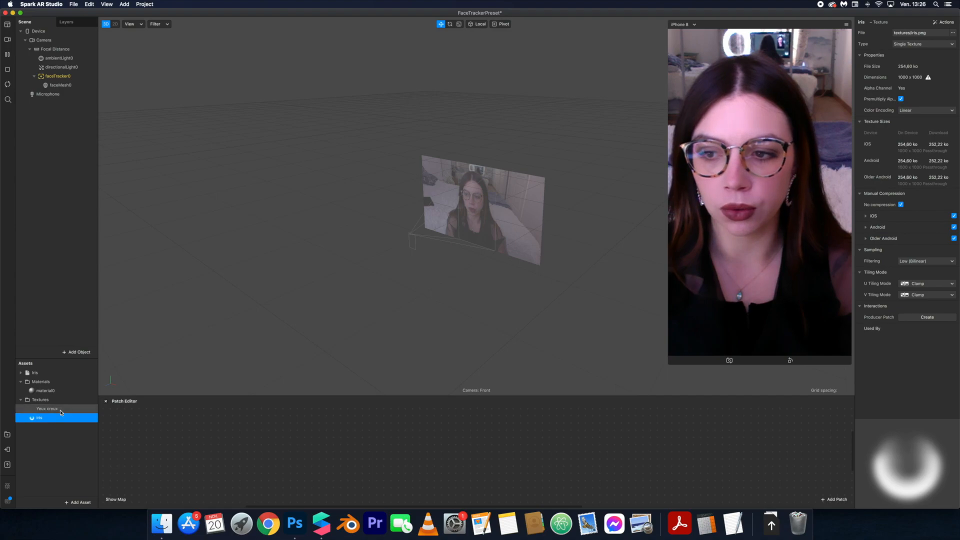
- In Spark AR Studio, place the imported iris 3D asset in the scene as a child of faceTracker0
left_click(21, 373)
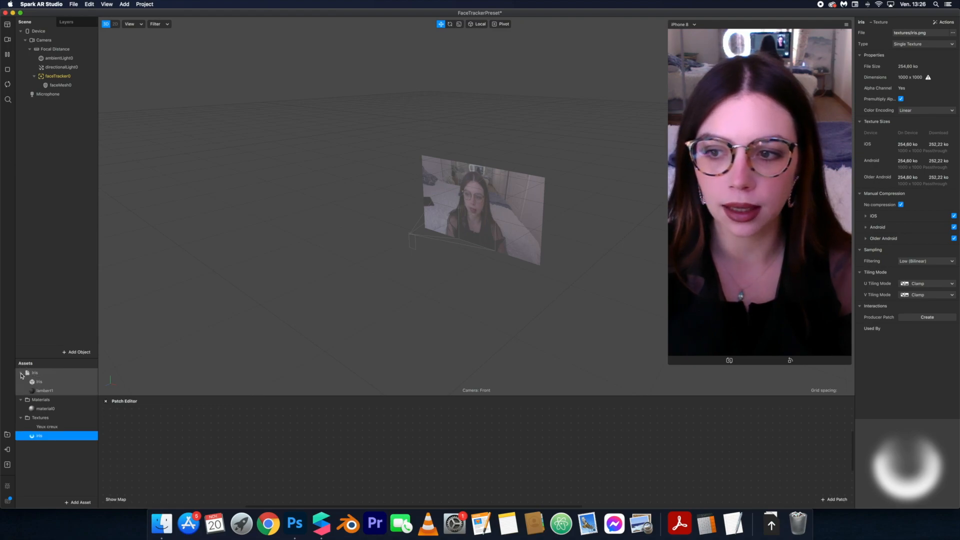
left_click(21, 374)
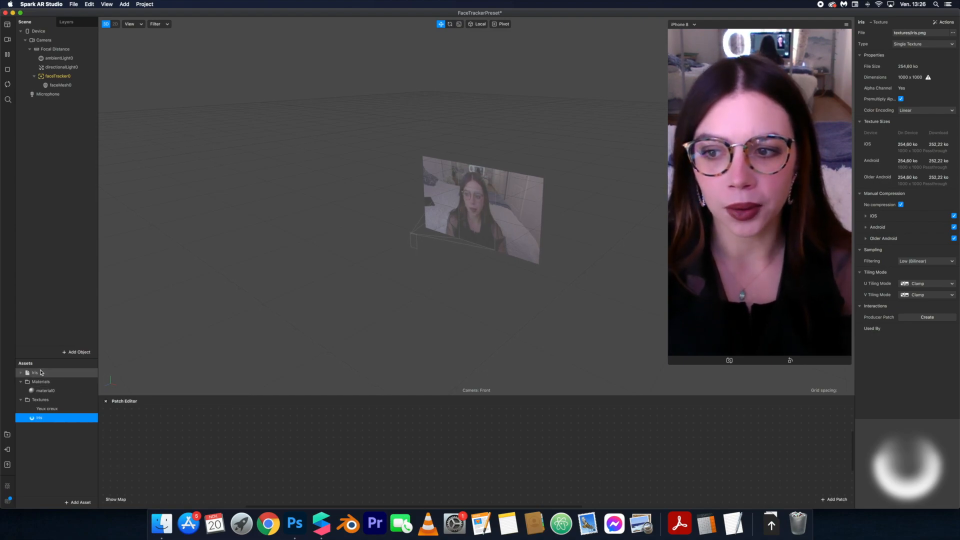
left_click(39, 373)
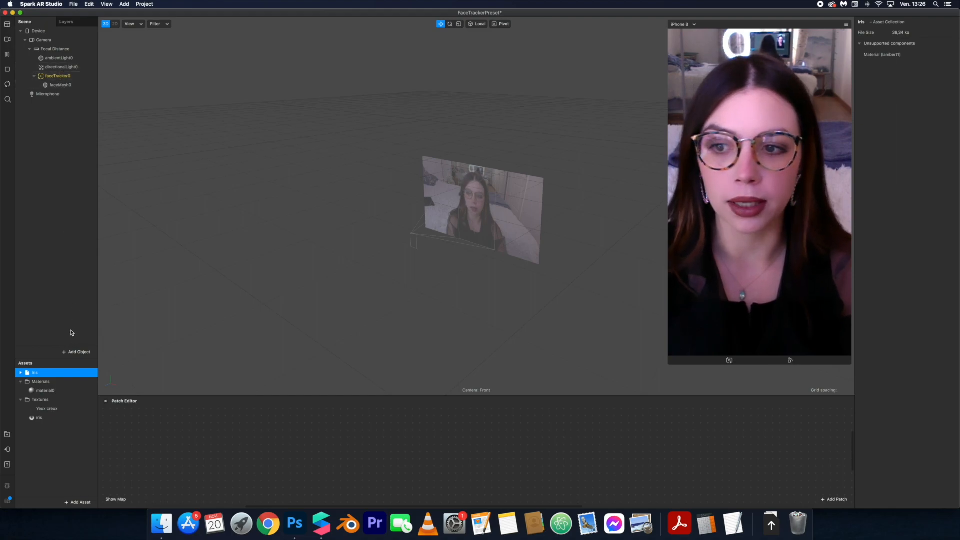
left_click(79, 352)
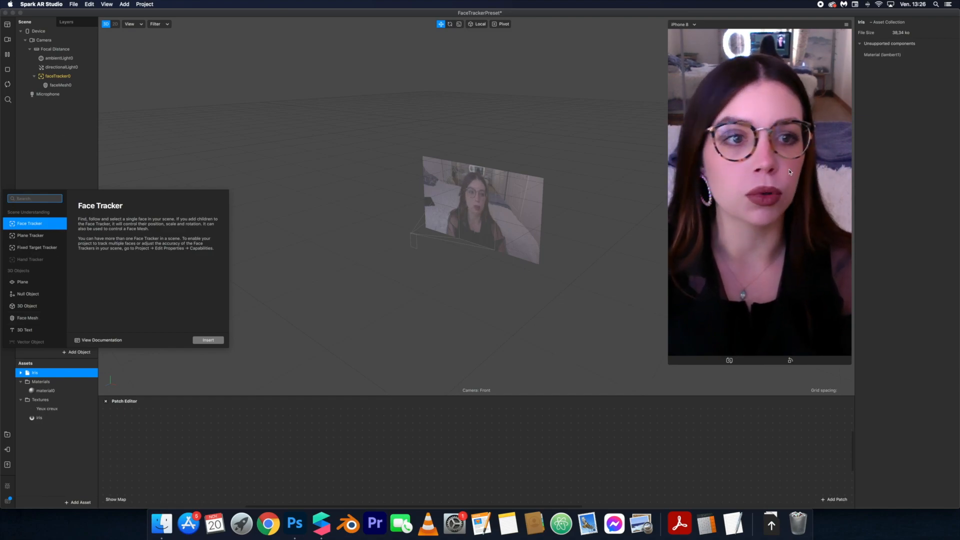
left_click(78, 131)
left_click_drag(34, 374, 55, 78)
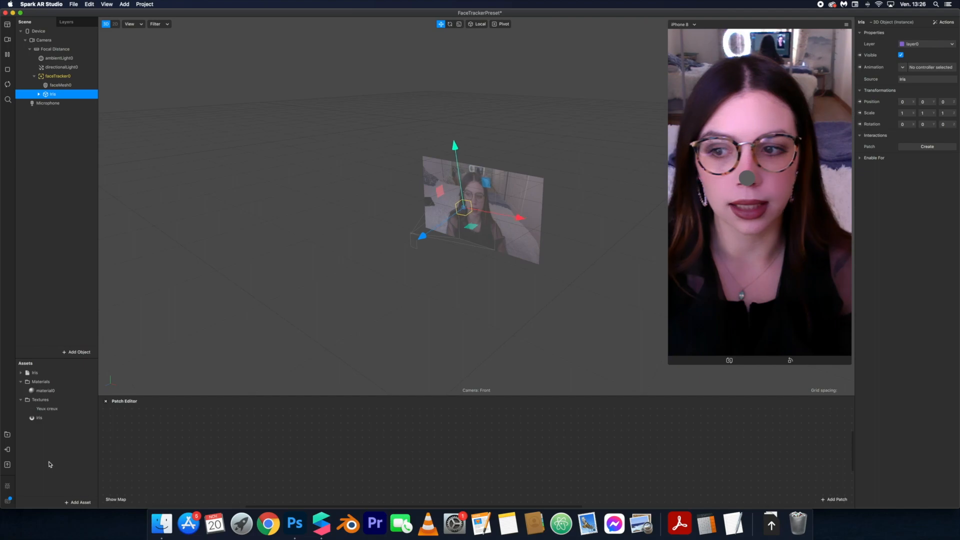
- Set the diffuse colour of the iris asset's lambert1 material to white
left_click(21, 373)
left_click(50, 390)
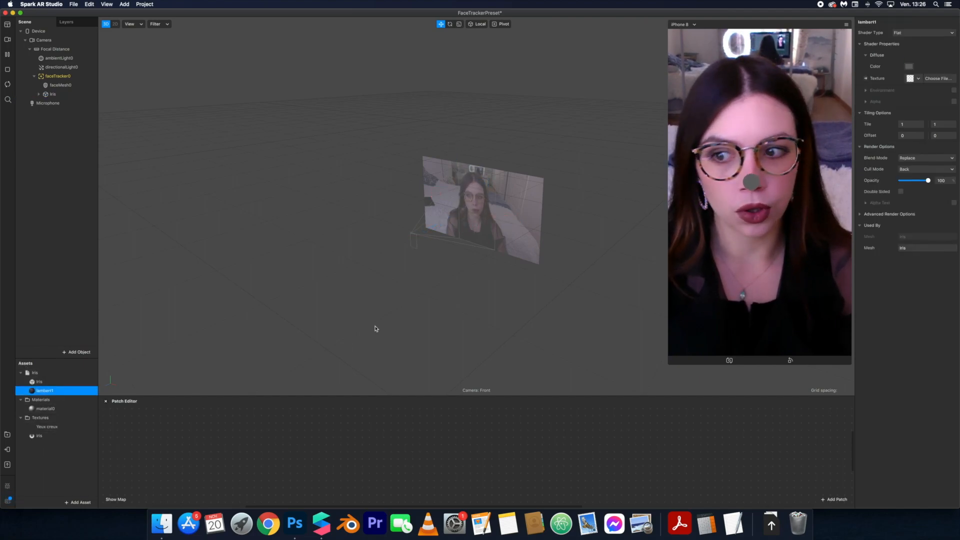
left_click(909, 66)
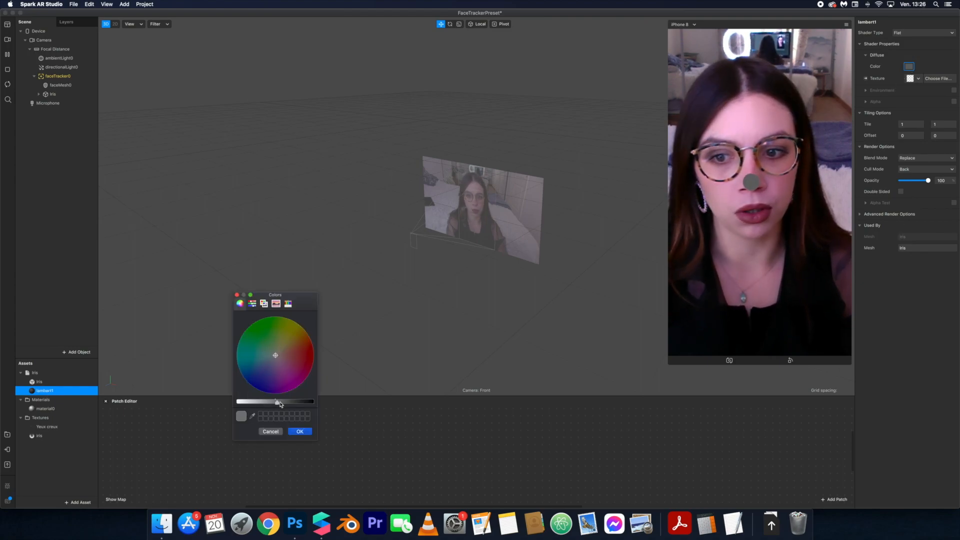
left_click_drag(281, 404, 314, 402)
left_click(300, 431)
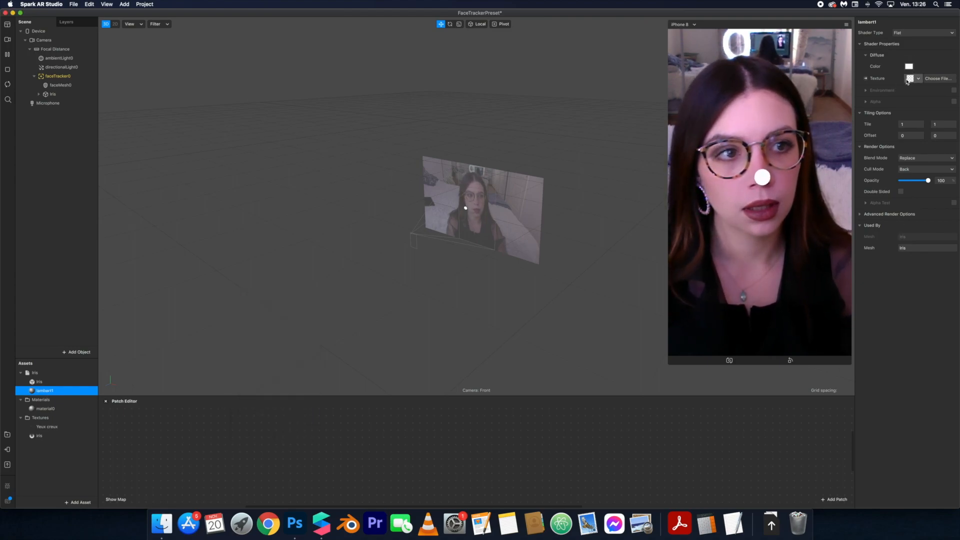
- Assign the iris texture to the lambert1 material and set its blend mode to Add
left_click(912, 80)
left_click(911, 113)
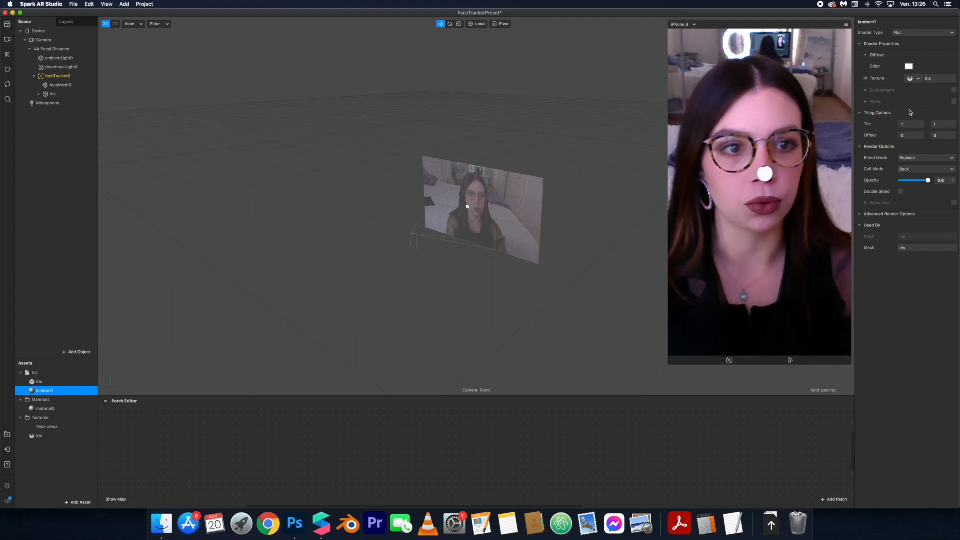
left_click(918, 158)
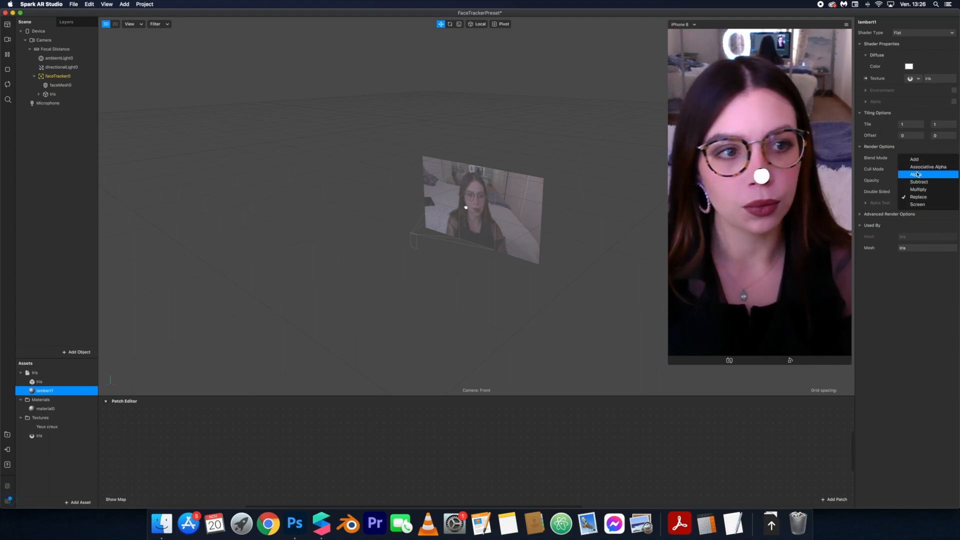
left_click(920, 161)
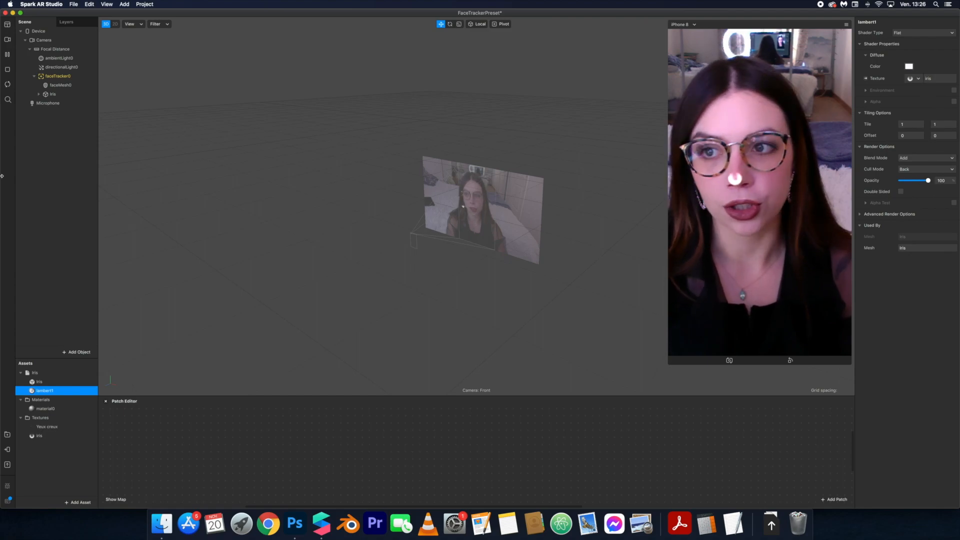
- Add faceTracker0 to the Patch Editor as a face tracker patch
left_click(64, 78)
left_click_drag(56, 77, 261, 452)
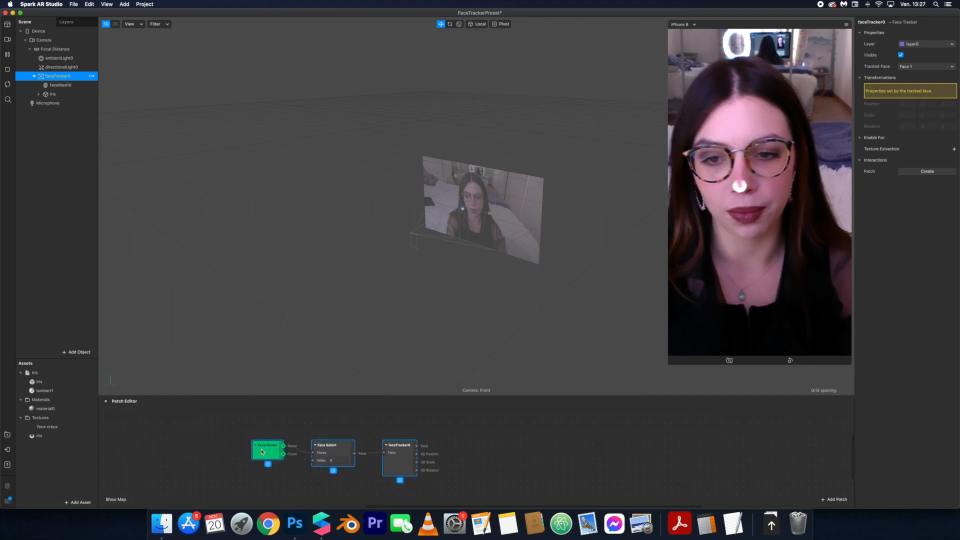
left_click(108, 4)
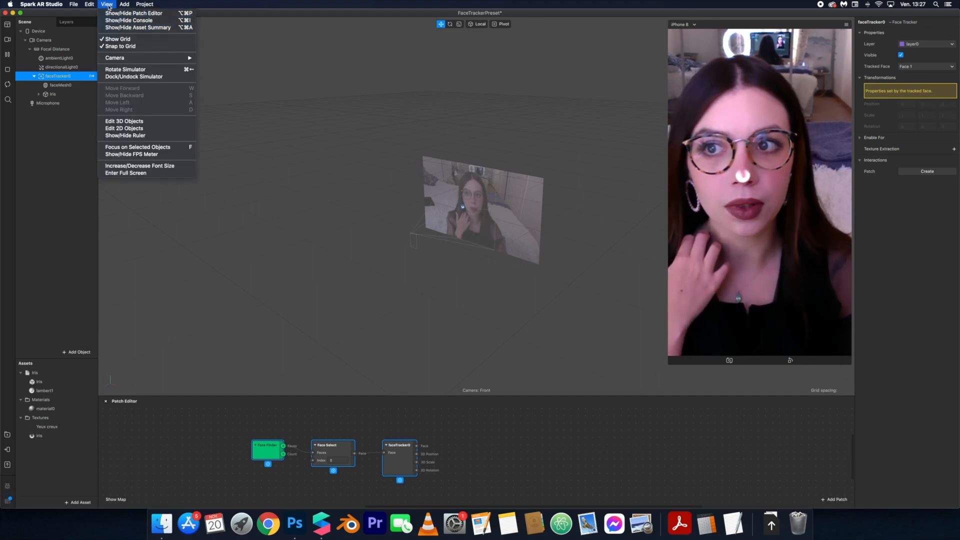
left_click(108, 5)
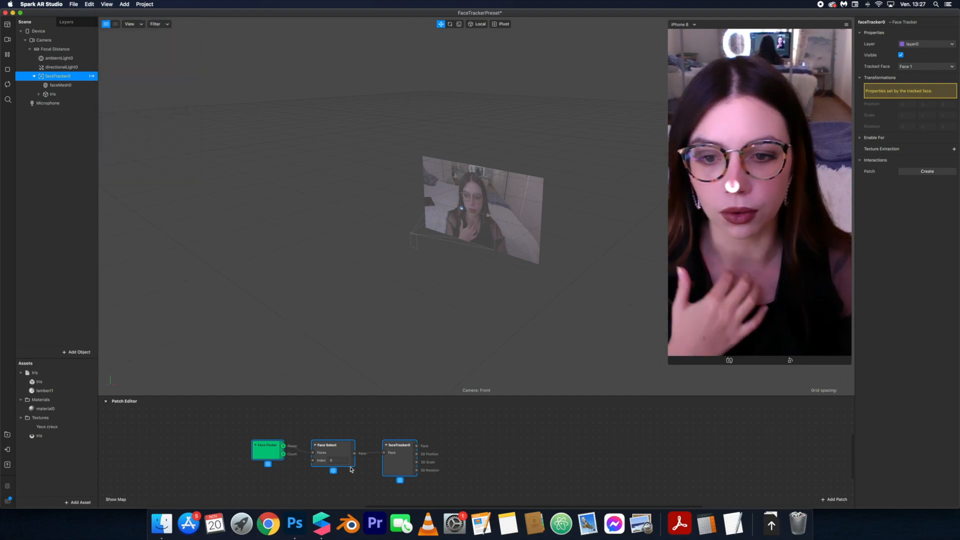
- Add an Eyeball patch connected to the Face output of the faceTracker0 patch and position it beside that patch
left_click_drag(392, 460, 362, 423)
left_click(341, 437)
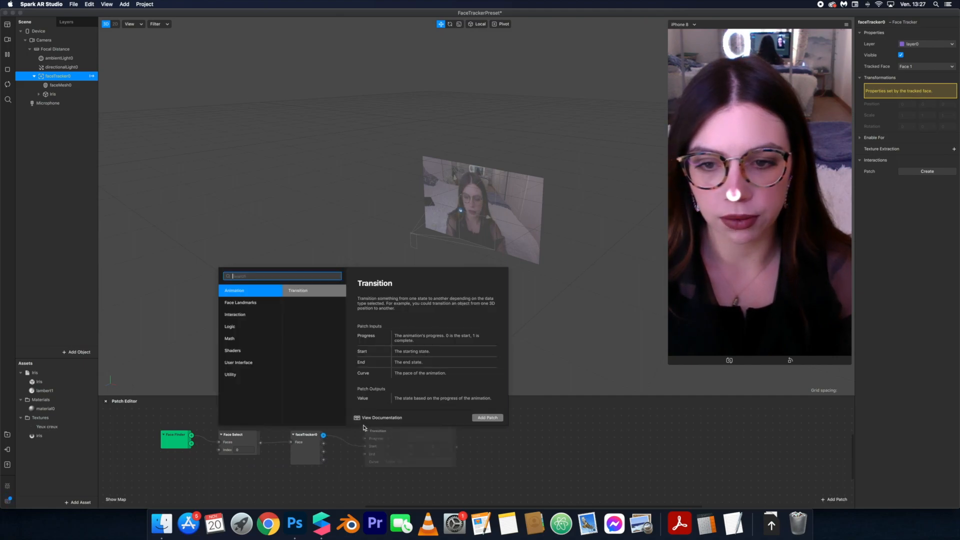
type("eyeba")
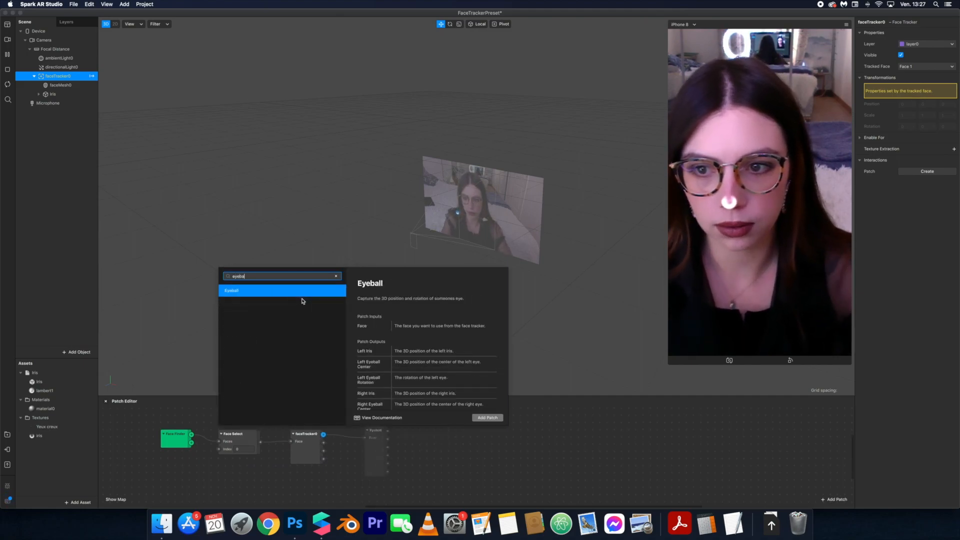
left_click(488, 417)
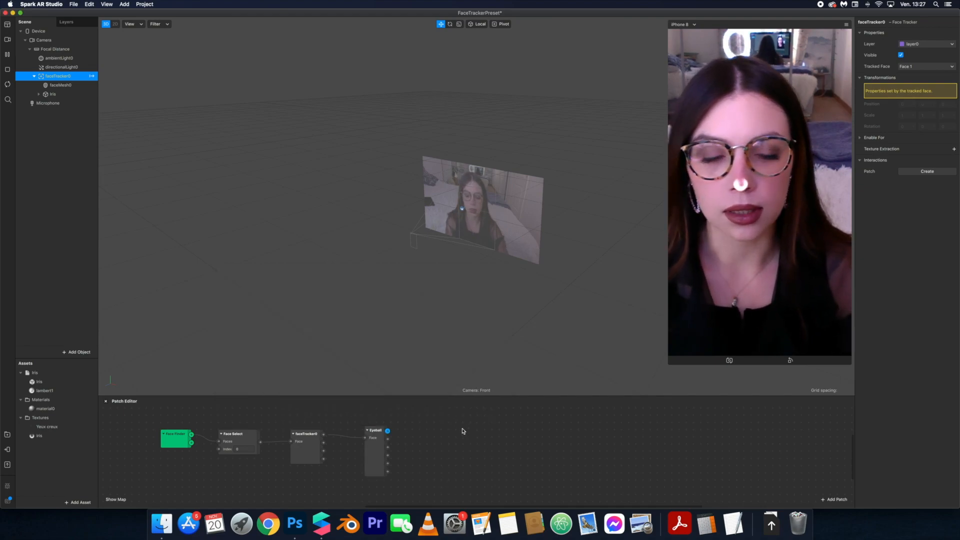
left_click_drag(378, 436, 360, 433)
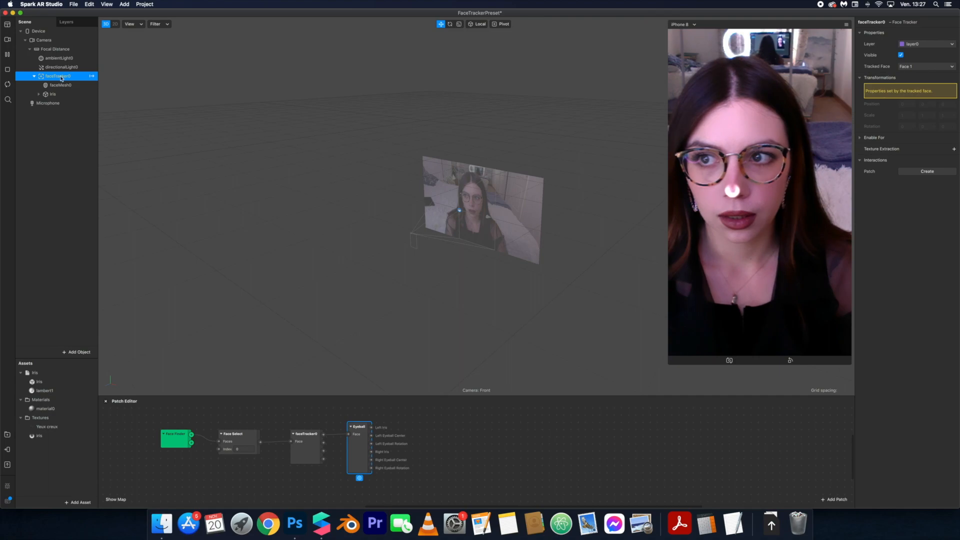
- Create a 3D Position patch for the iris object and connect the Eyeball patch's Left Iris output to it
left_click(52, 95)
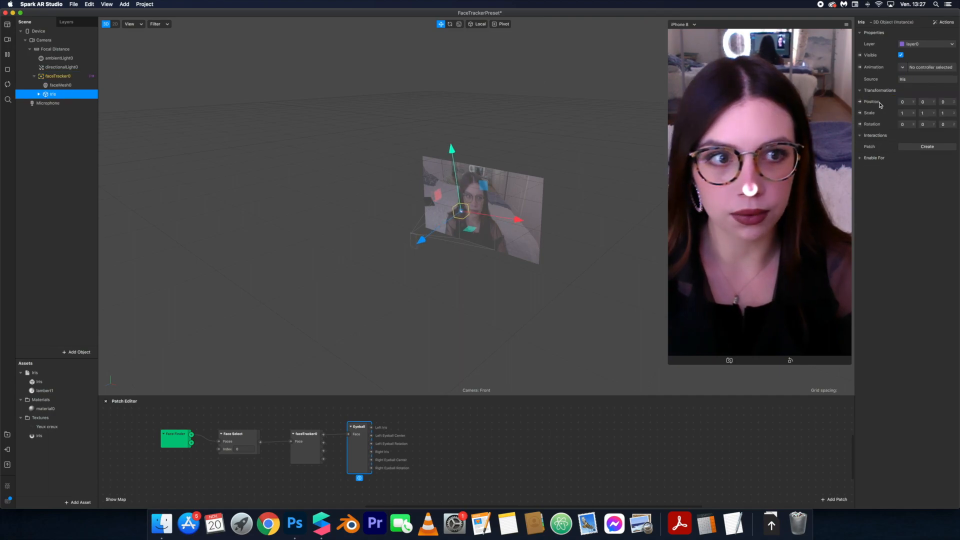
left_click(859, 102)
left_click_drag(475, 473, 449, 431)
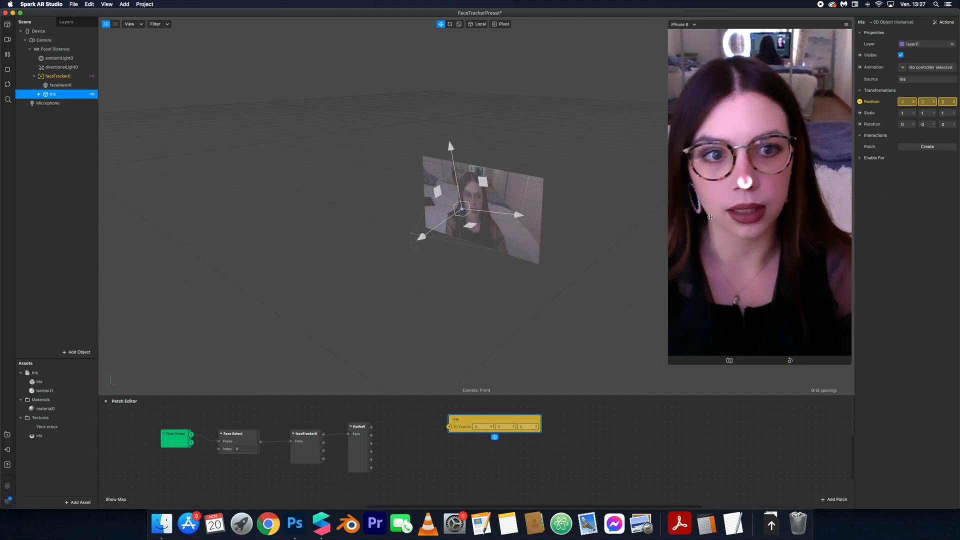
left_click_drag(370, 427, 438, 415)
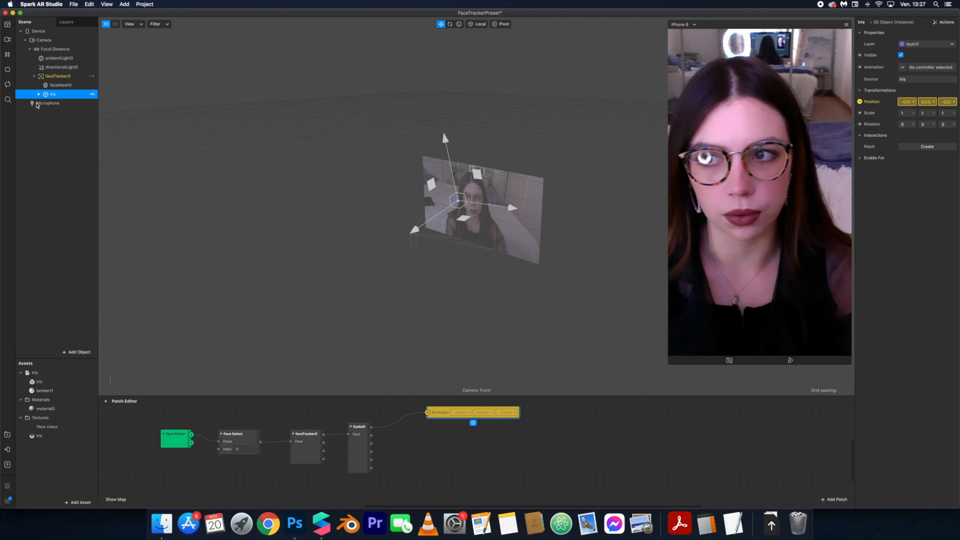
- Create a rotation patch for the iris object, connect Left Eyeball Rotation to it, and place it below the position patch
left_click(859, 124)
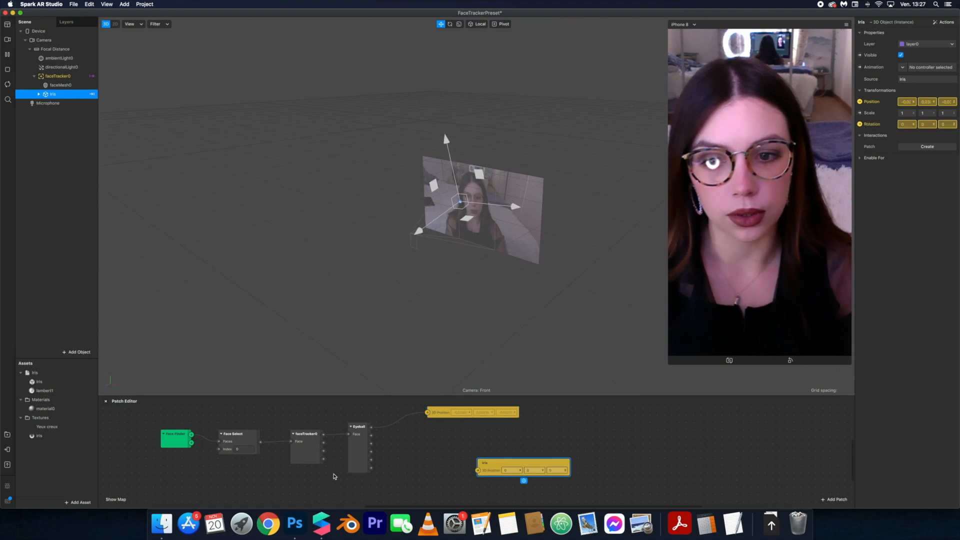
left_click_drag(371, 443, 480, 471)
left_click_drag(495, 471, 444, 433)
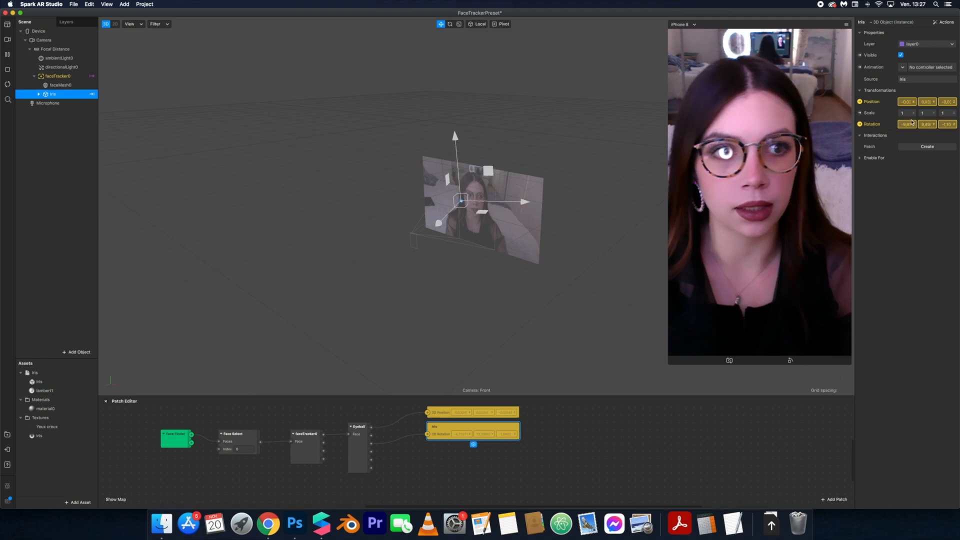
- Set the iris object's scale to 0,7 on all three axes
left_click_drag(906, 113, 892, 113)
type("0,7")
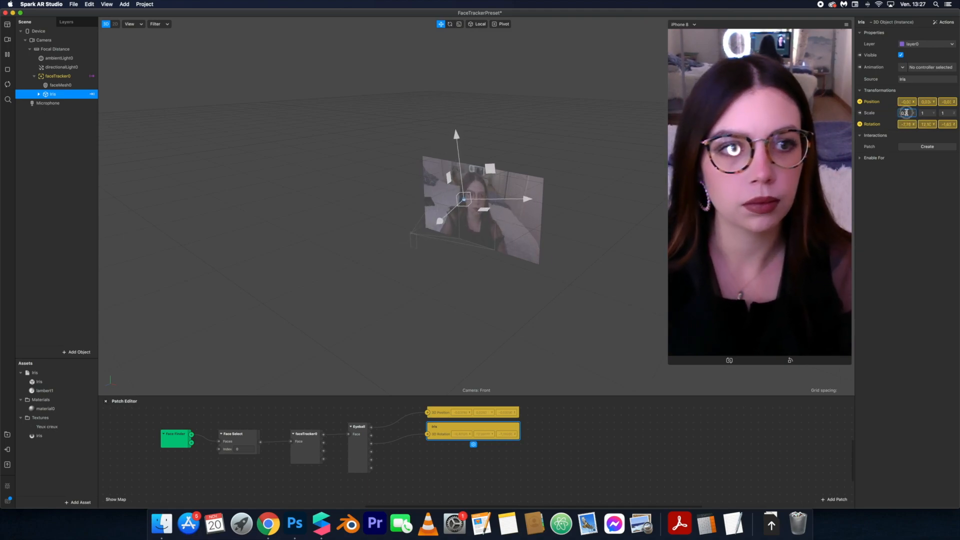
left_click_drag(907, 114, 934, 114)
left_click(920, 113)
type("0,7")
type("0,7")
left_click(925, 113)
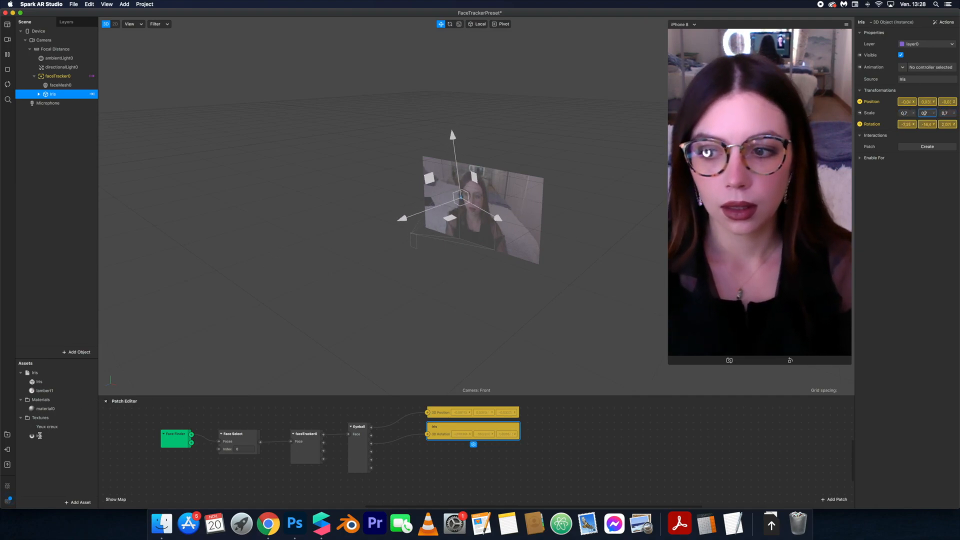
- Expand the lambert1 material's advanced render options and change its diffuse colour to a light periwinkle blue
left_click(41, 391)
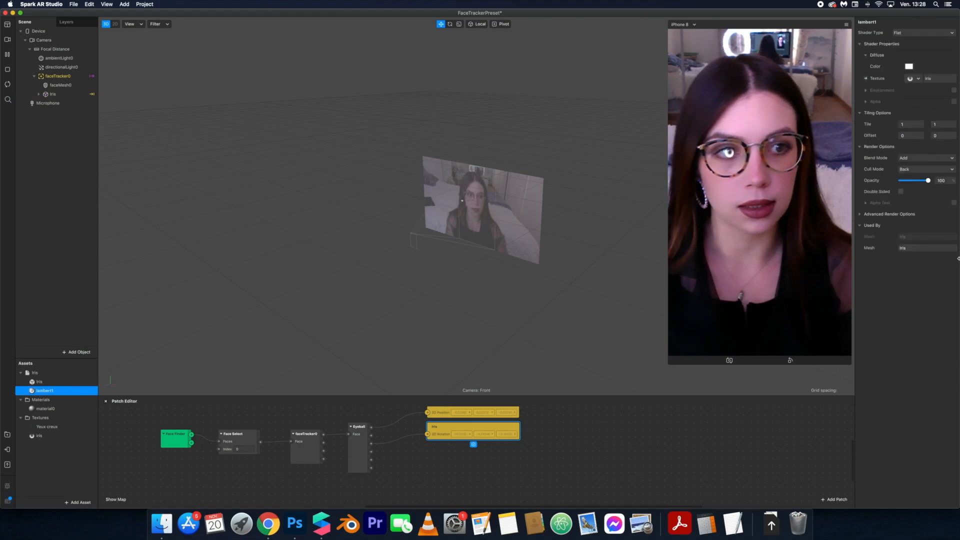
left_click(861, 214)
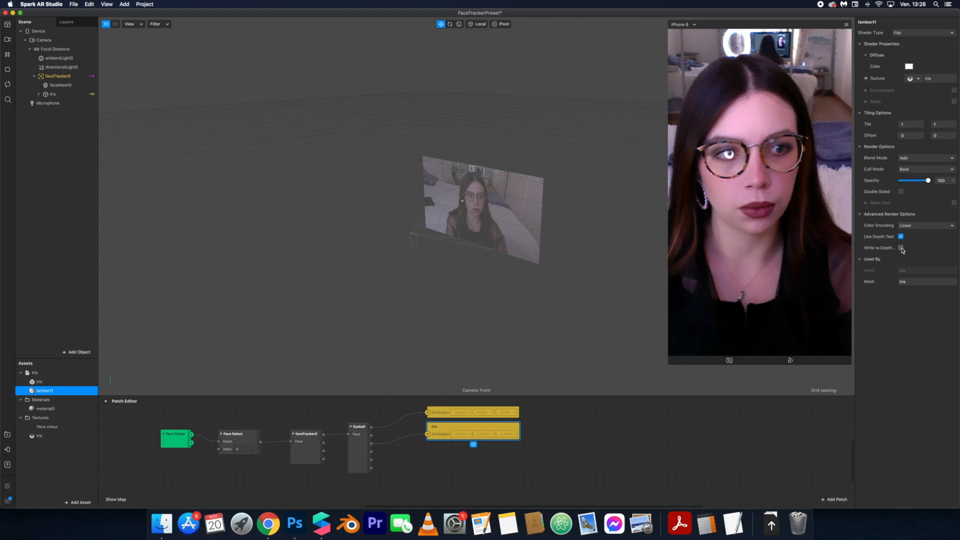
left_click(909, 66)
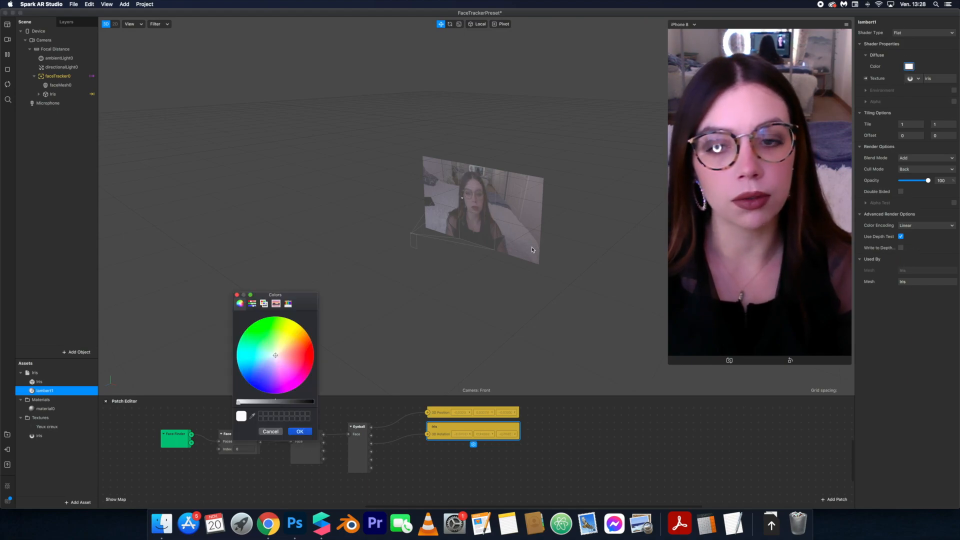
left_click(266, 358)
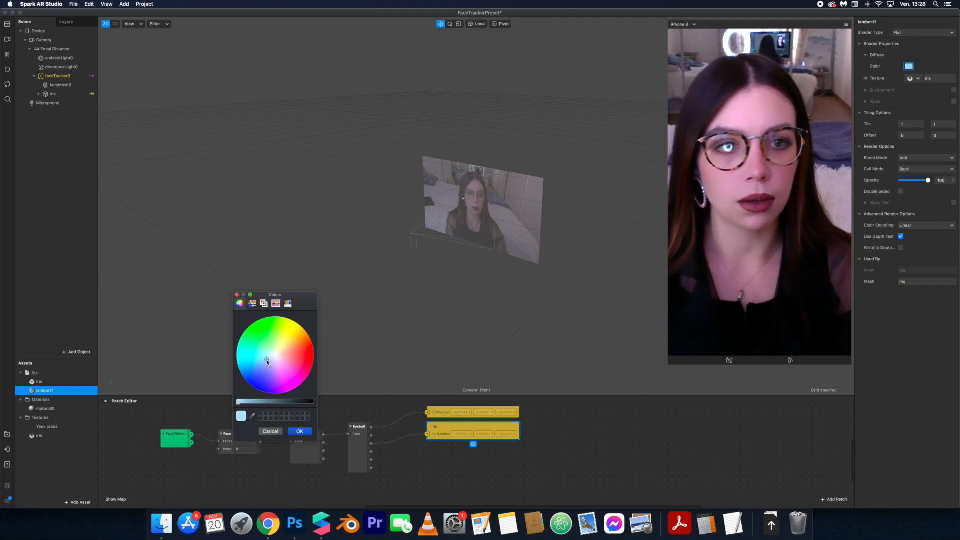
left_click(266, 366)
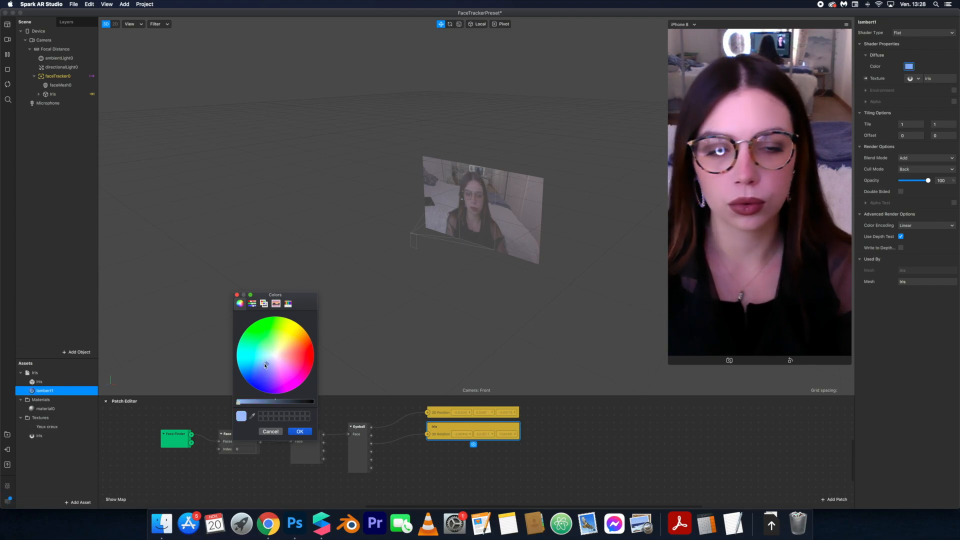
left_click(299, 431)
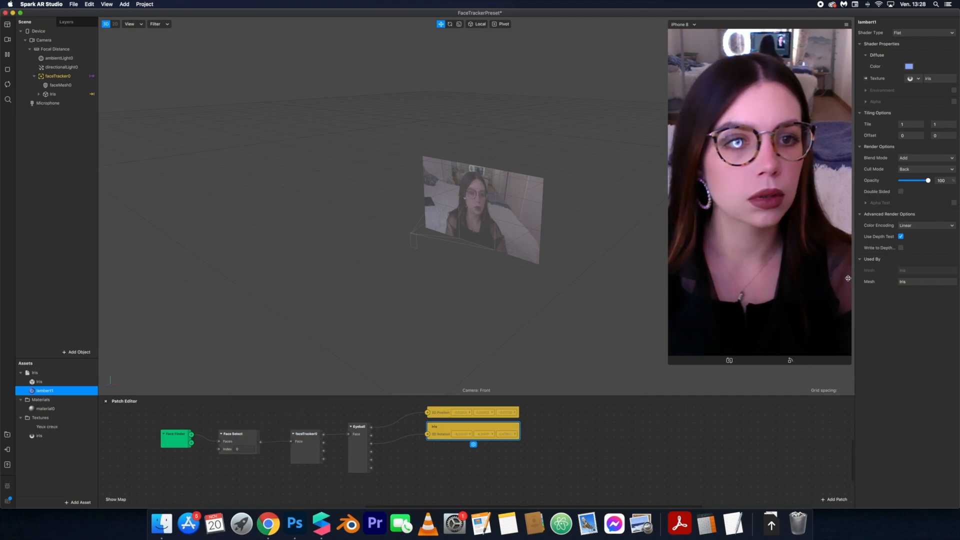
- Lower the lambert1 material's opacity to 48%
left_click(915, 159)
left_click(920, 147)
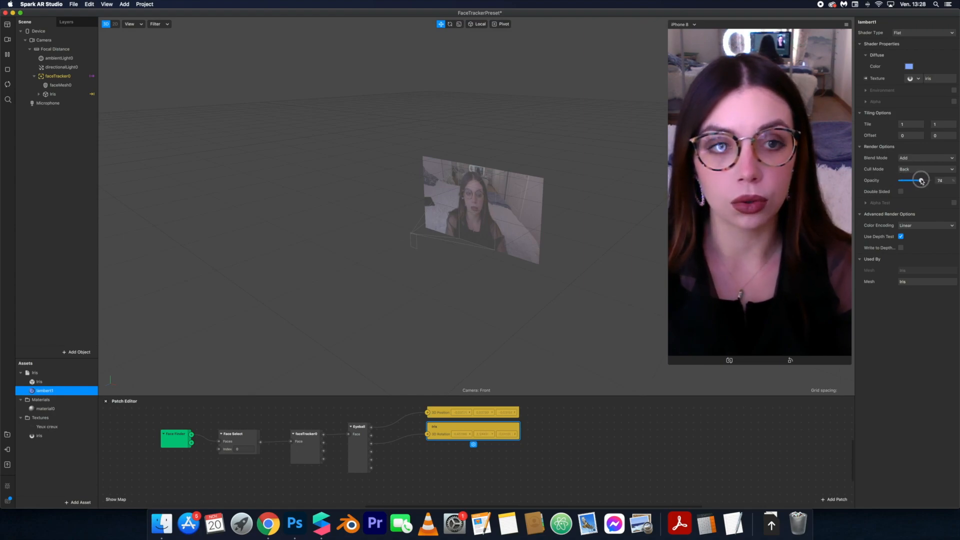
left_click_drag(922, 181, 913, 182)
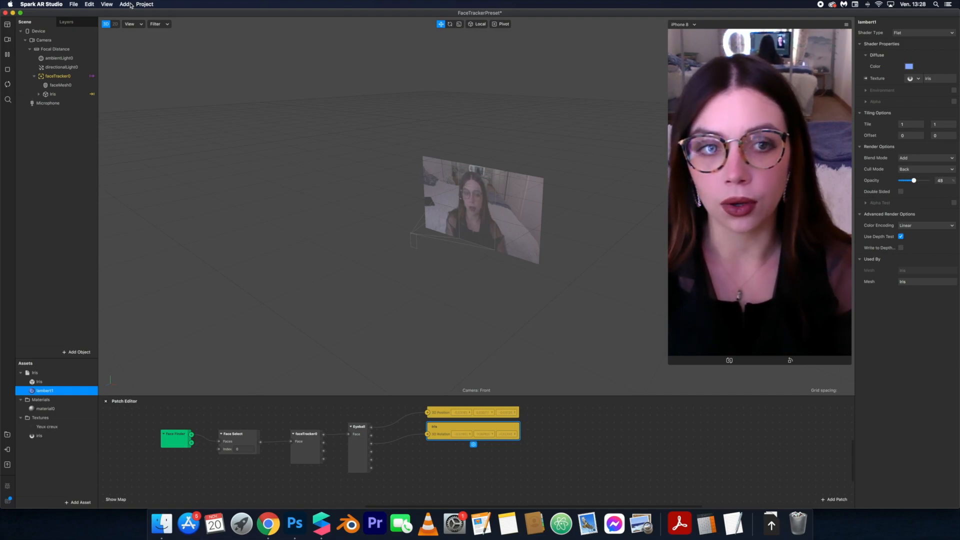
- Set the Face Tracking accuracy to High in the project's capabilities and close the project properties
left_click(128, 4)
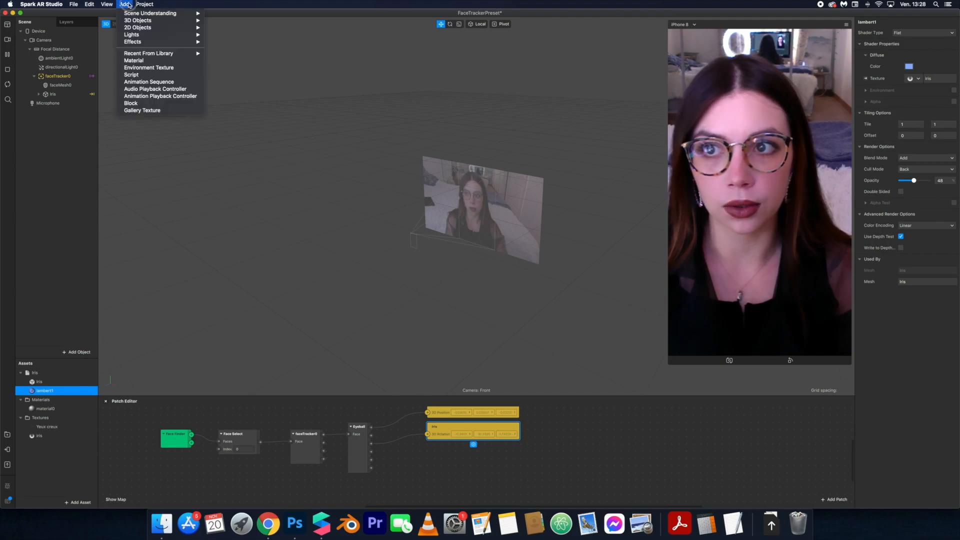
mouse_move(136, 5)
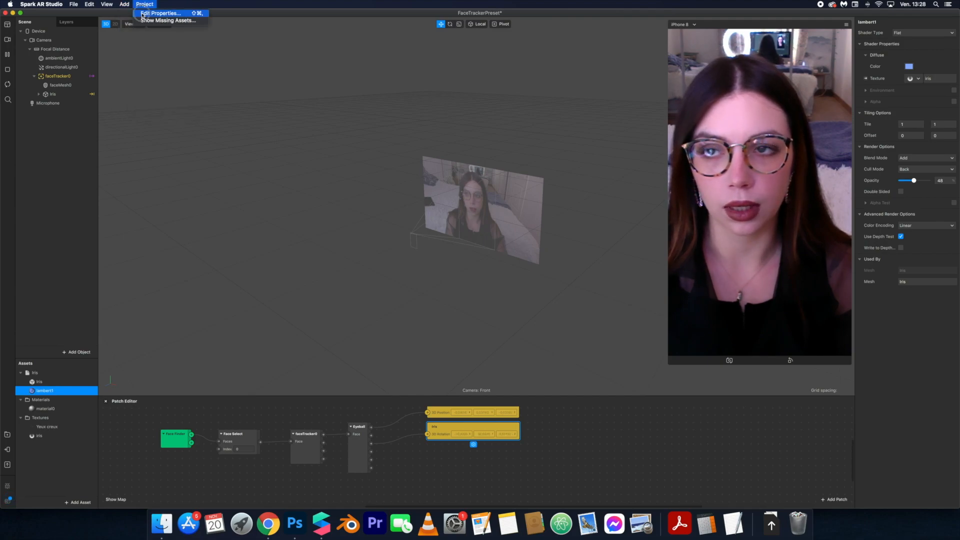
left_click(150, 14)
left_click(372, 191)
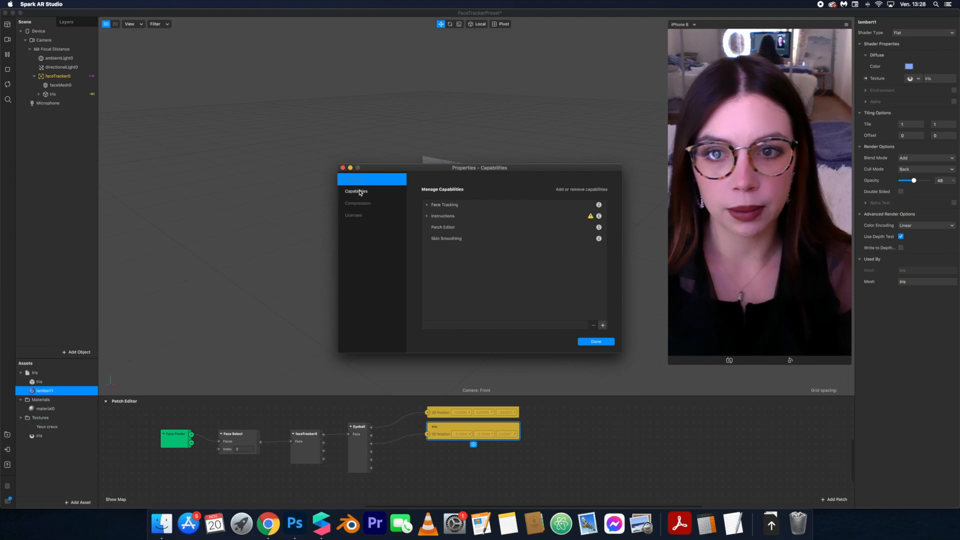
left_click(427, 205)
left_click(511, 230)
left_click(517, 239)
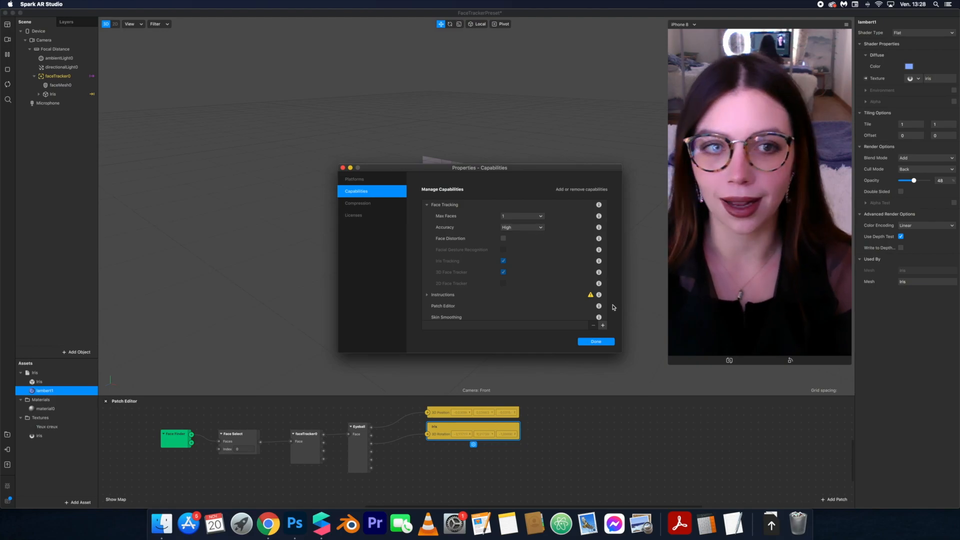
left_click(596, 342)
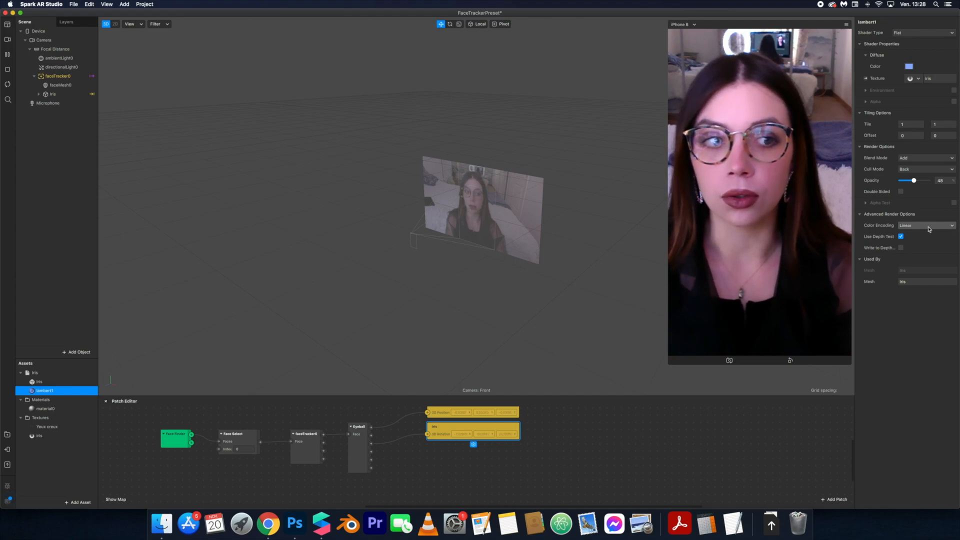
- Duplicate the iris object, create a 3D Position patch for the copy, and connect the Eyeball patch's Right Iris output to it
left_click(50, 95)
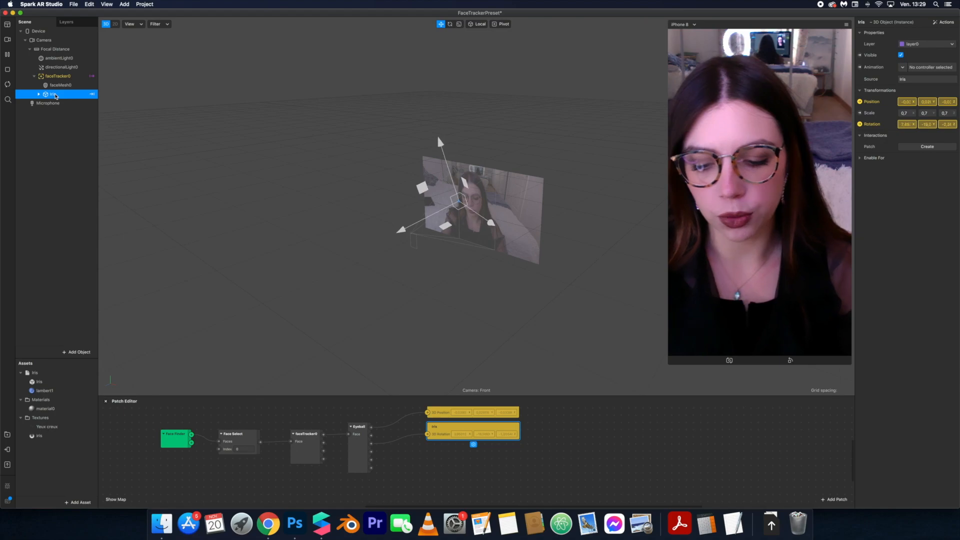
left_click(55, 103)
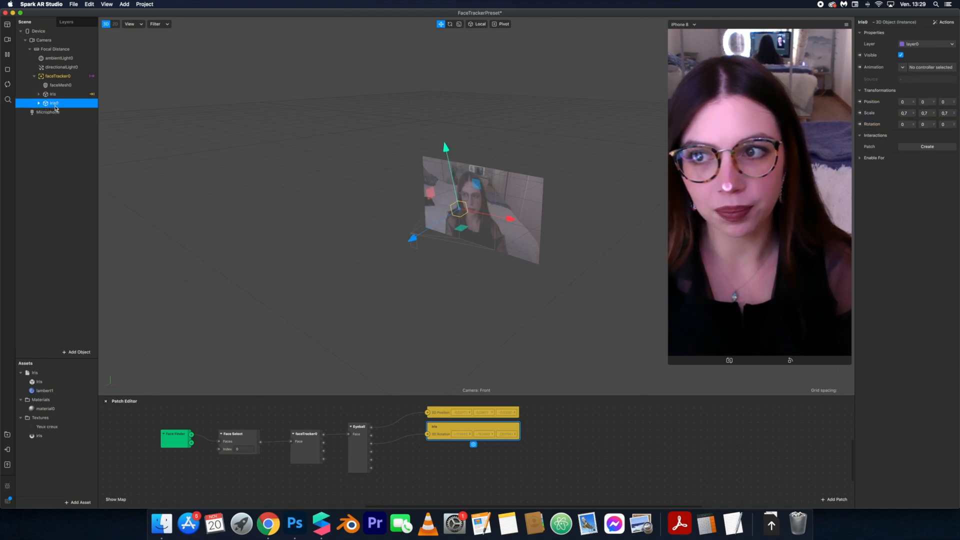
left_click(859, 102)
left_click_drag(371, 452, 488, 471)
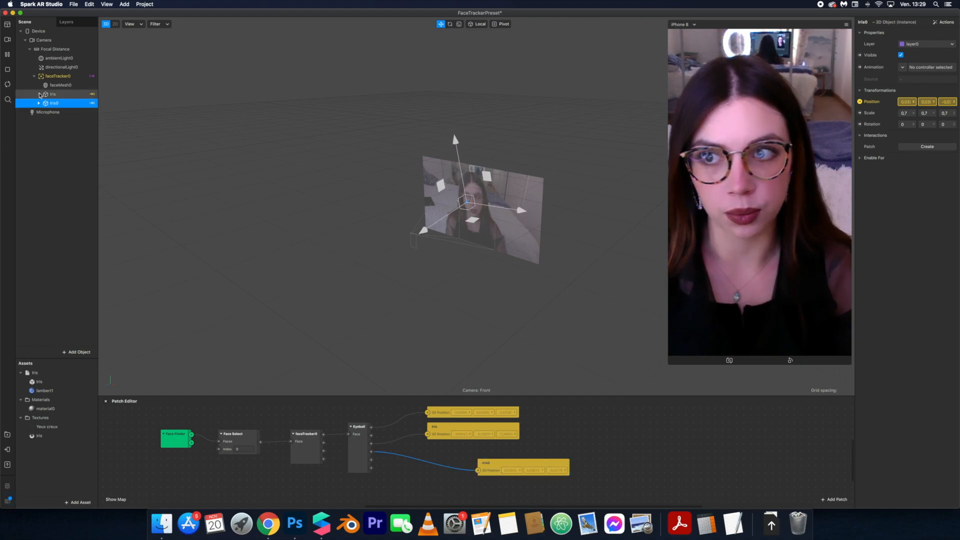
- Create a 3D Rotation patch for the duplicated iris, place it below the position patch, and connect Right Eyeball Rotation to it
left_click(859, 123)
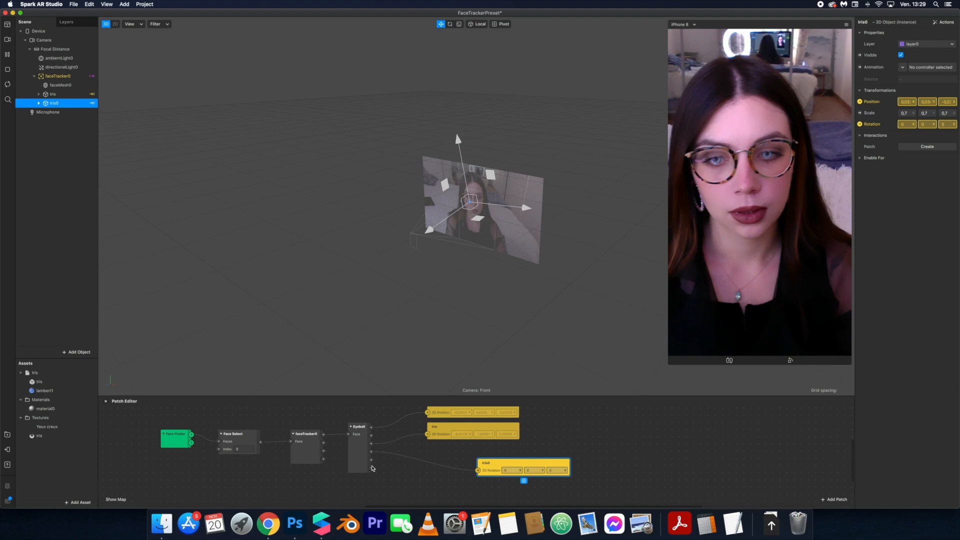
mouse_move(371, 468)
left_mouse_down()
mouse_move(403, 481)
mouse_move(380, 471)
left_mouse_up()
left_click(471, 486)
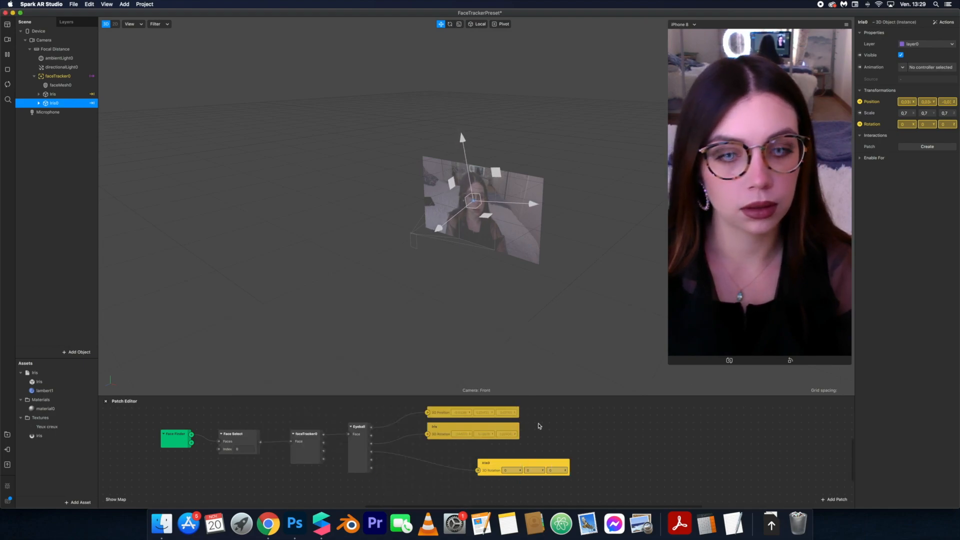
left_click_drag(495, 464, 474, 492)
left_click_drag(371, 468, 455, 499)
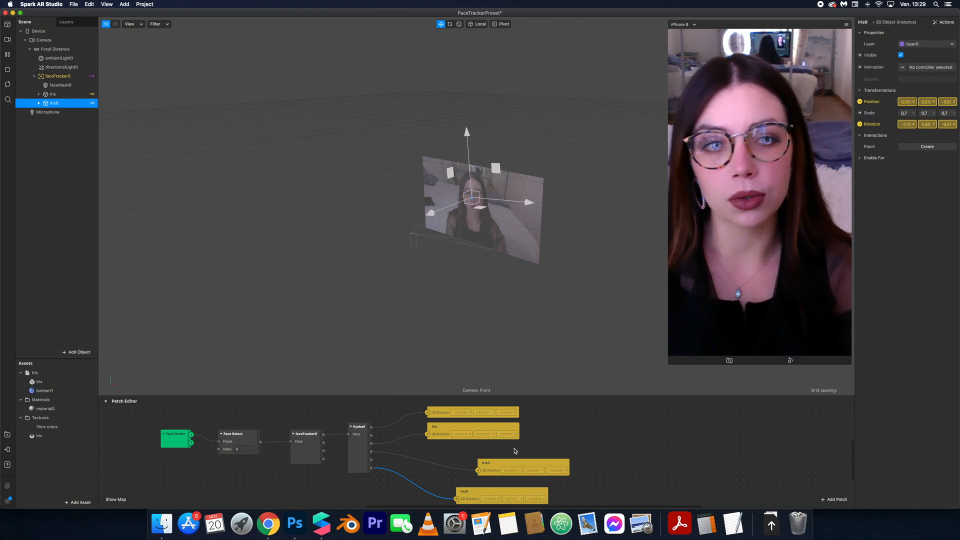
- Add a Left Eye Closed patch fed by the faceTracker0 patch's face output
scroll(515, 450, "down", 2)
scroll(515, 451, "left", 1)
scroll(515, 451, "up", 1)
scroll(515, 450, "down", 1)
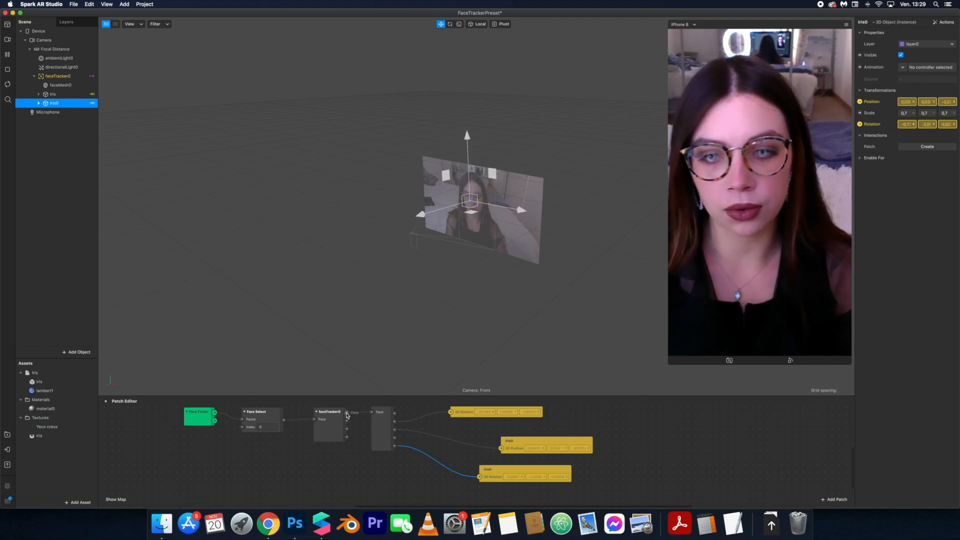
left_click_drag(347, 415, 354, 490)
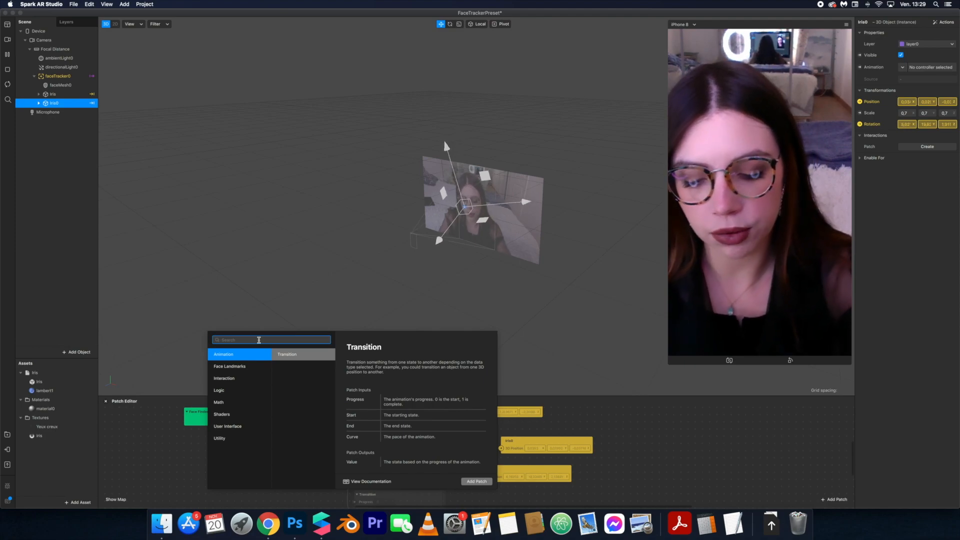
type("left")
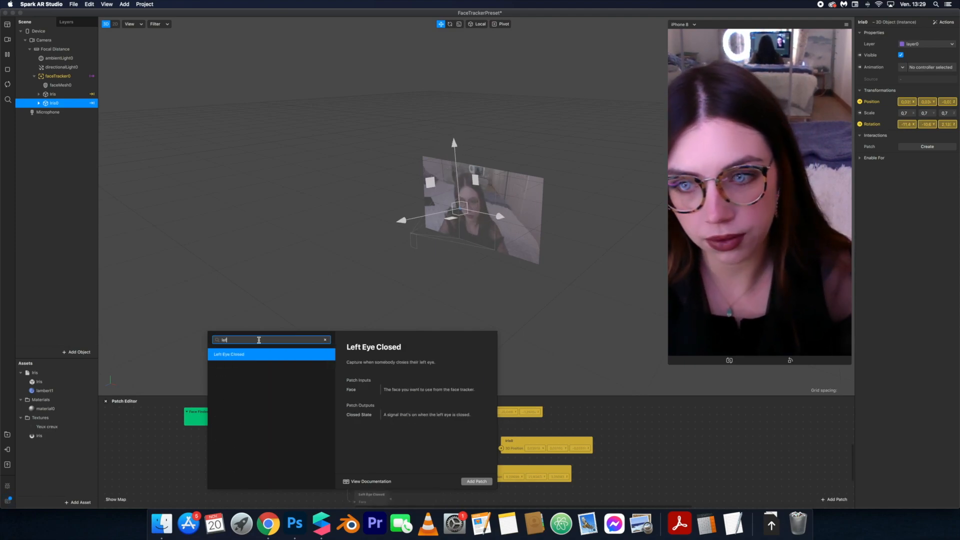
left_click(477, 481)
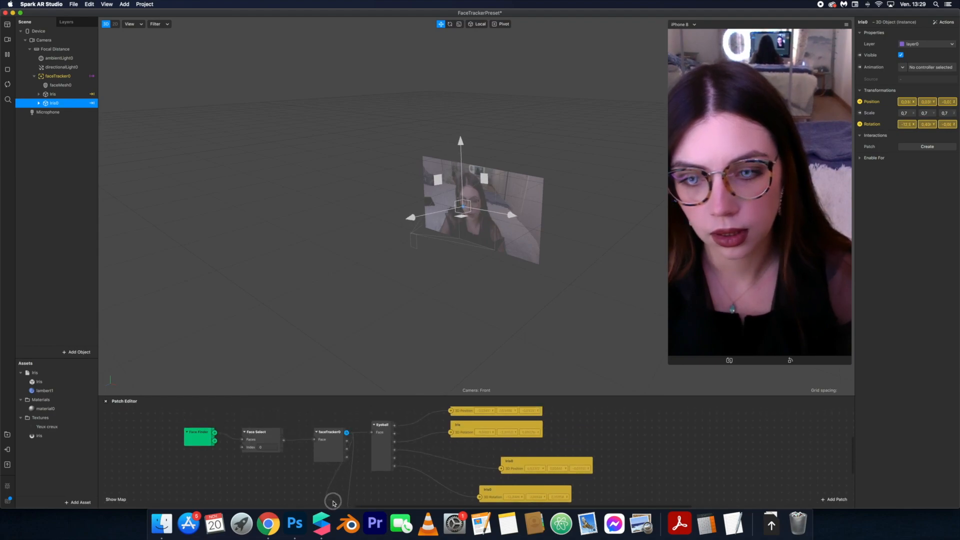
- Add a Right Eye Closed patch fed by the face tracker and line it up below the Left Eye Closed patch
double_click(332, 500)
type("righ")
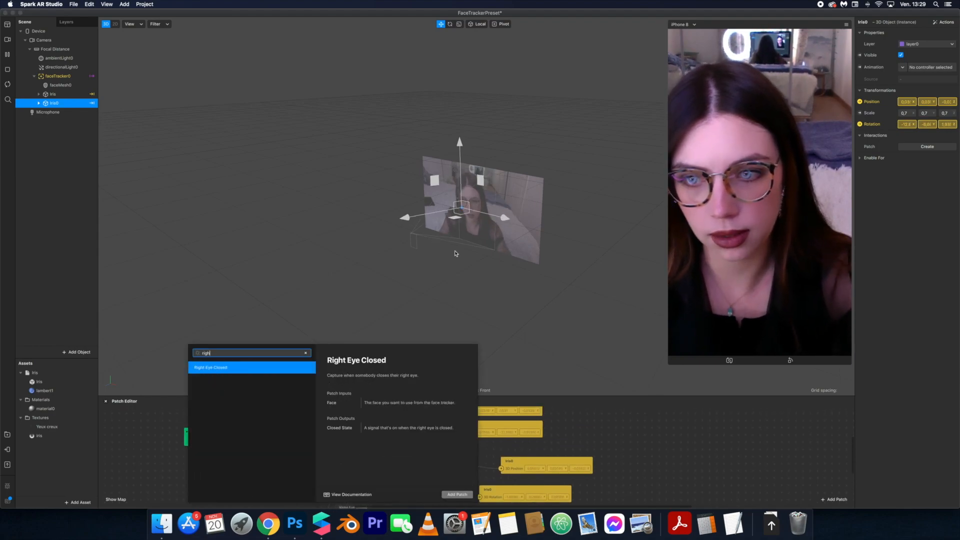
left_click(457, 494)
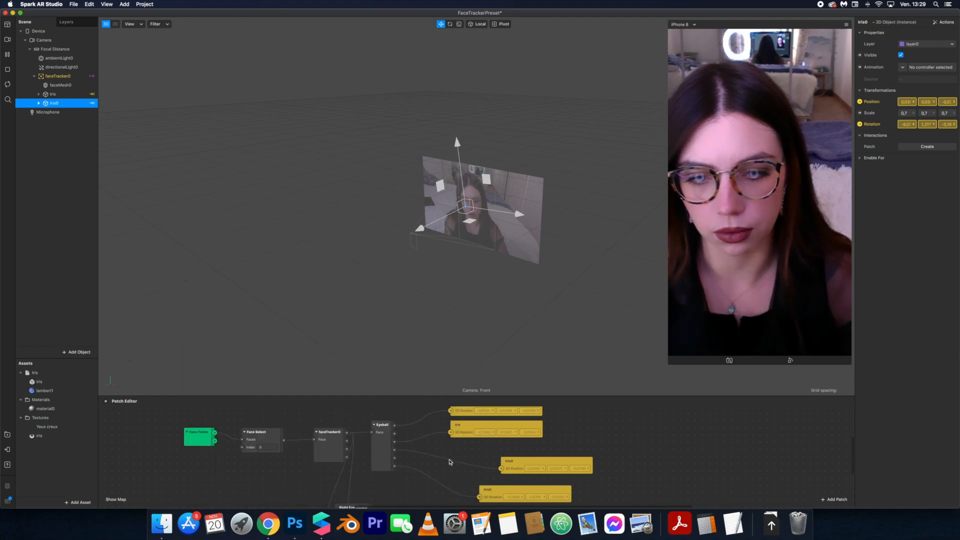
scroll(450, 462, "down", 2)
left_click_drag(356, 433, 363, 480)
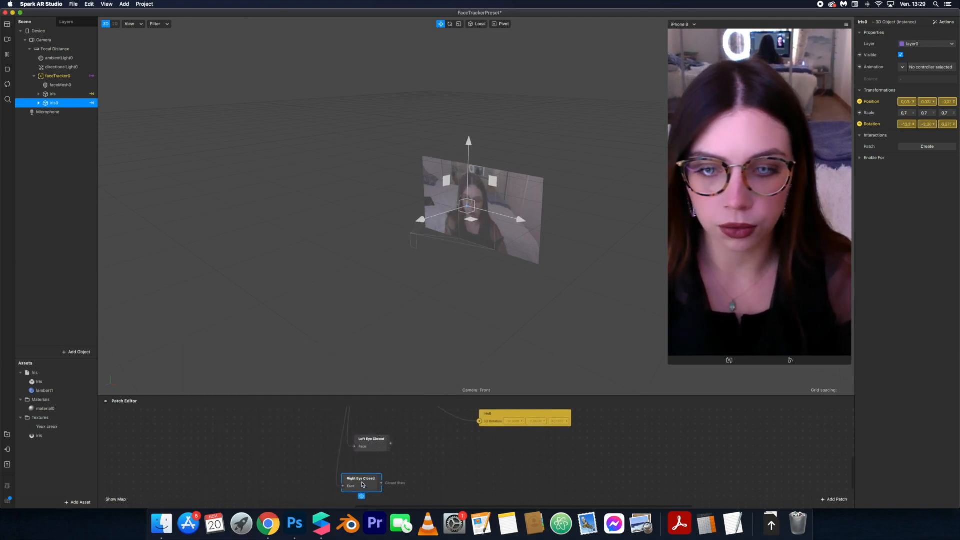
left_click_drag(366, 440, 354, 438)
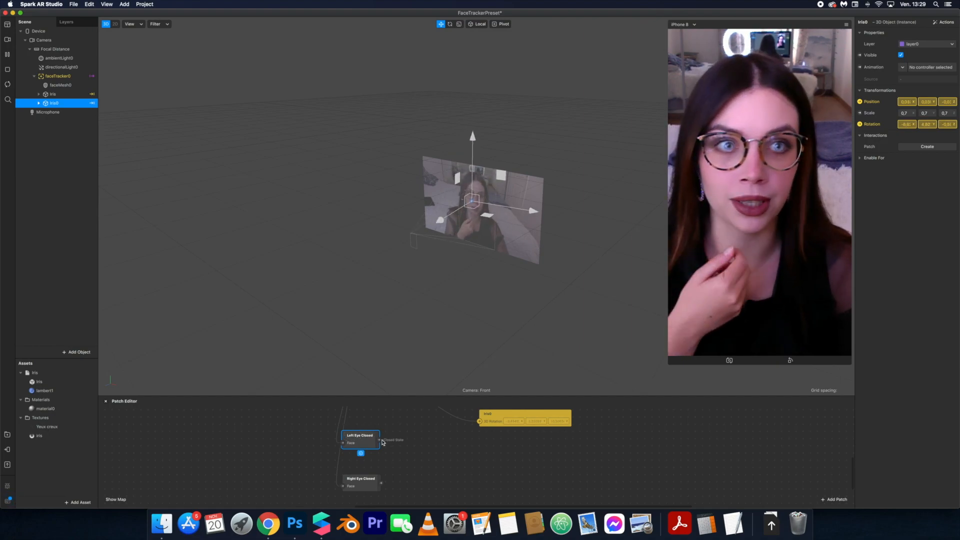
- Create a Visible patch for the first iris object beside Left Eye Closed and add a Not patch
left_click(73, 95)
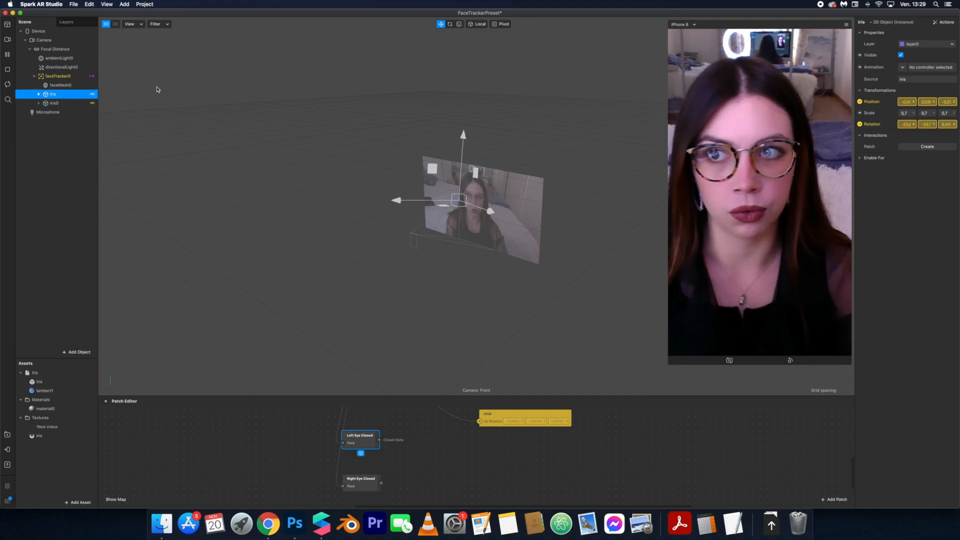
left_click(860, 56)
left_click_drag(488, 466, 422, 439)
right_click(400, 454)
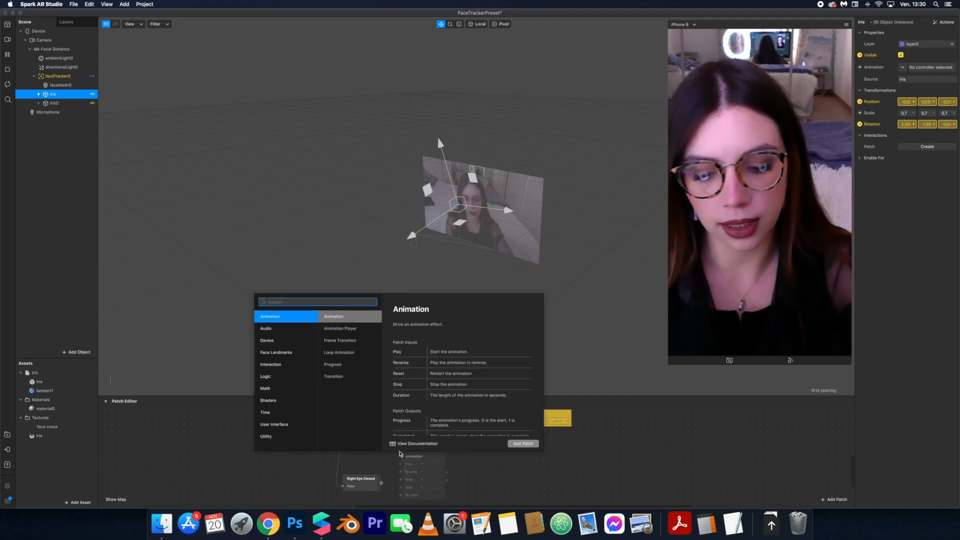
type("not")
key("Return")
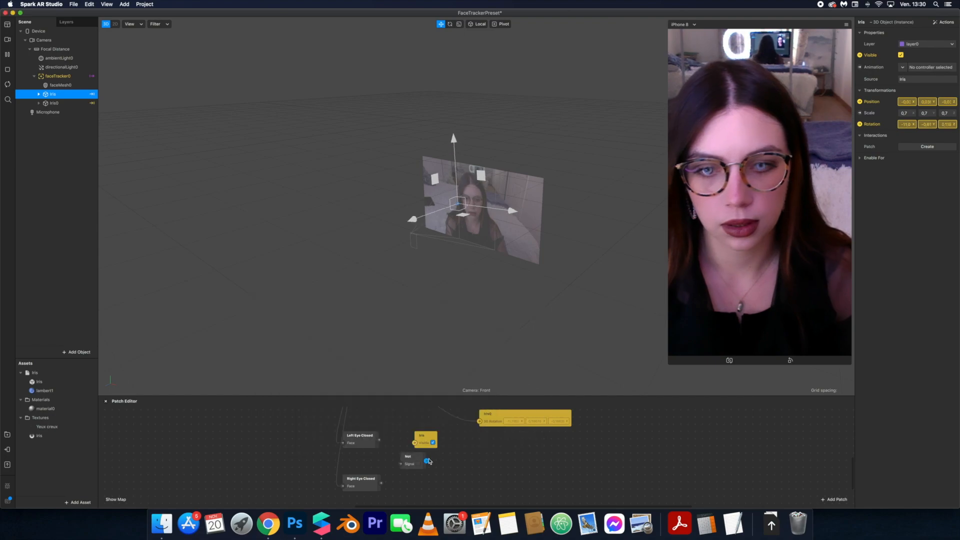
- Connect Left Eye Closed through the Not patch to the iris's Visible patch and arrange the three in a row
left_click_drag(384, 450, 414, 445)
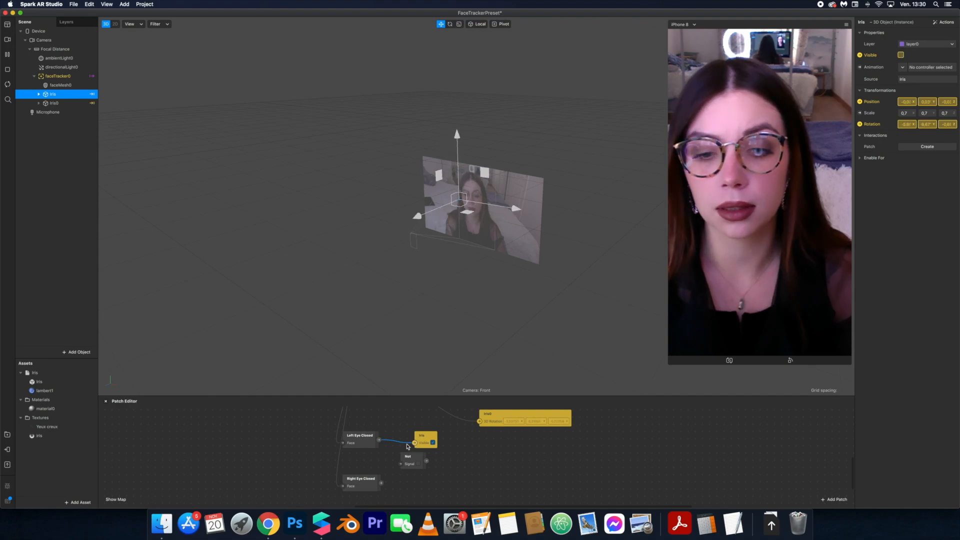
left_click_drag(414, 443, 444, 450)
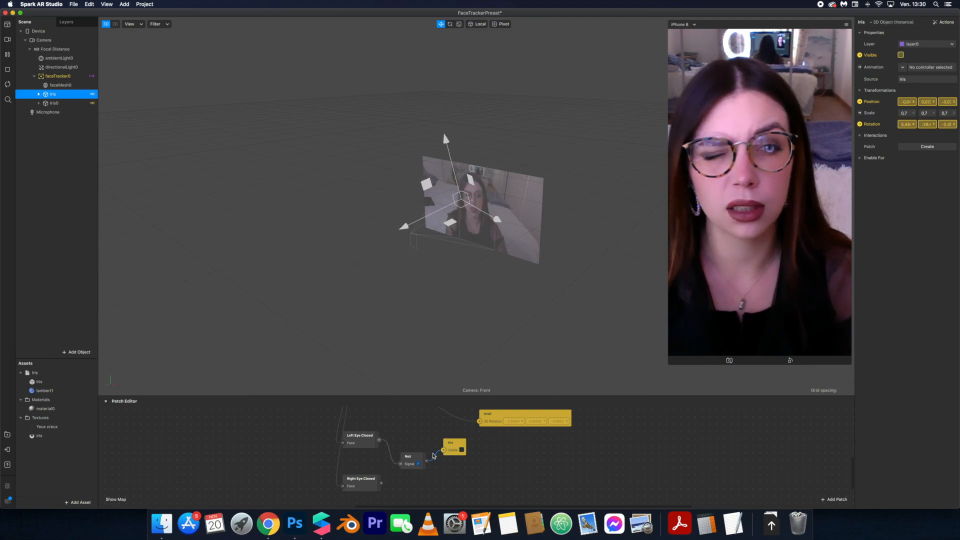
left_click_drag(419, 456, 420, 442)
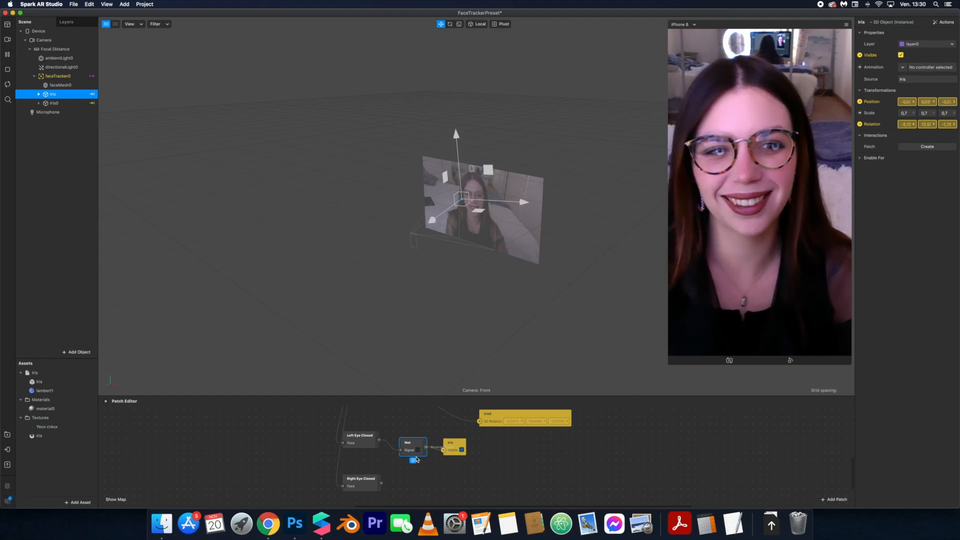
- Connect Right Eye Closed through a new Not patch to a new Visible patch for the duplicated iris object
left_click_drag(362, 481, 395, 490)
type("not")
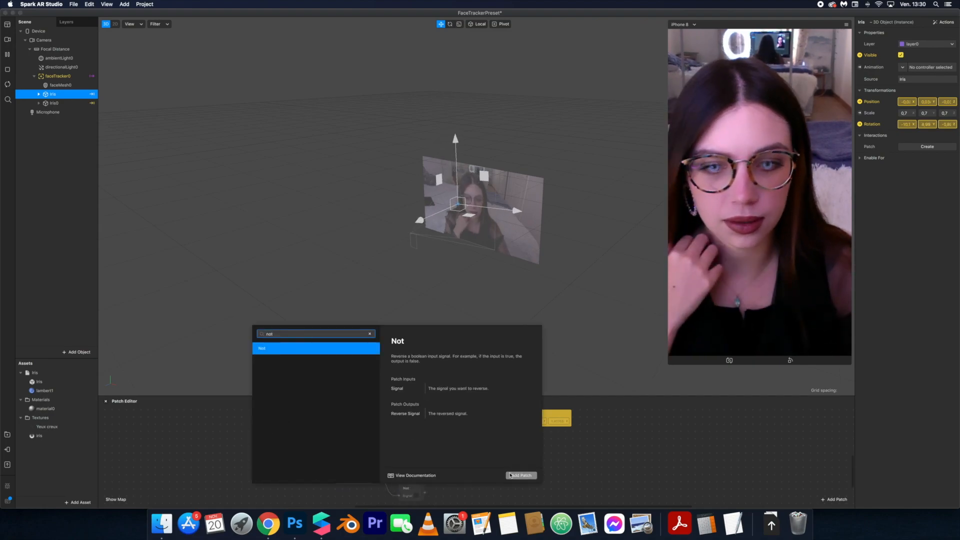
left_click(521, 475)
left_click(54, 103)
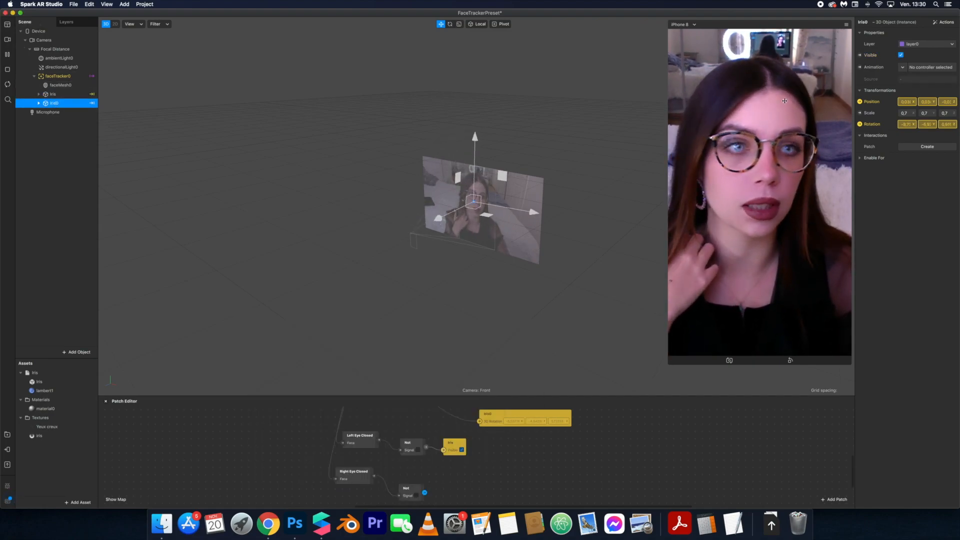
left_click(860, 55)
left_click_drag(480, 468, 444, 492)
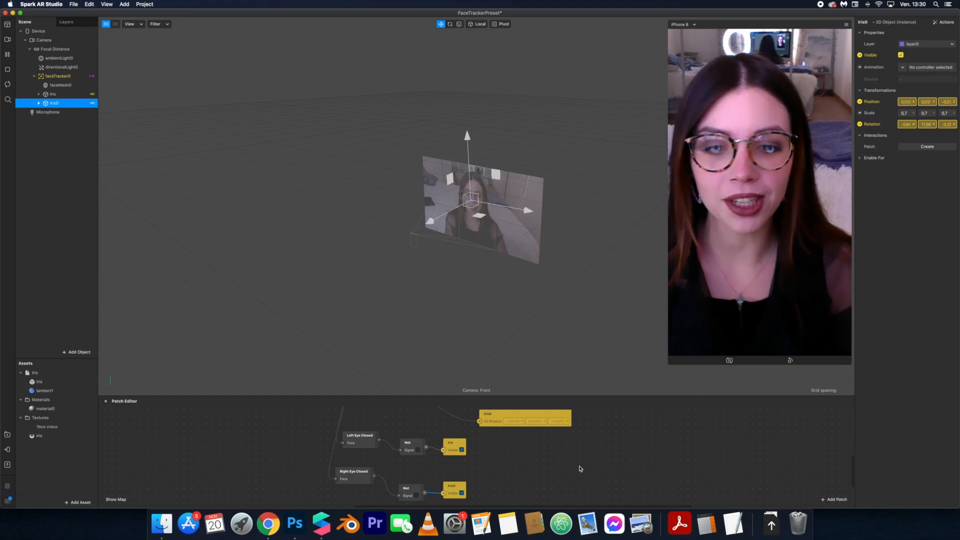
- Insert another Face Mesh into the scene and nest it first under faceTracker0
scroll(580, 468, "up", 5)
scroll(580, 468, "left", 5)
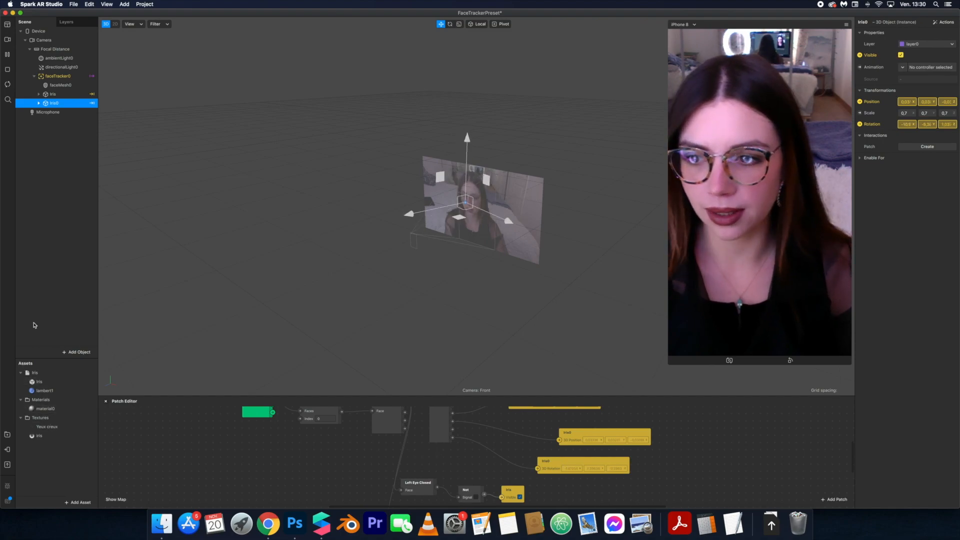
left_click(77, 352)
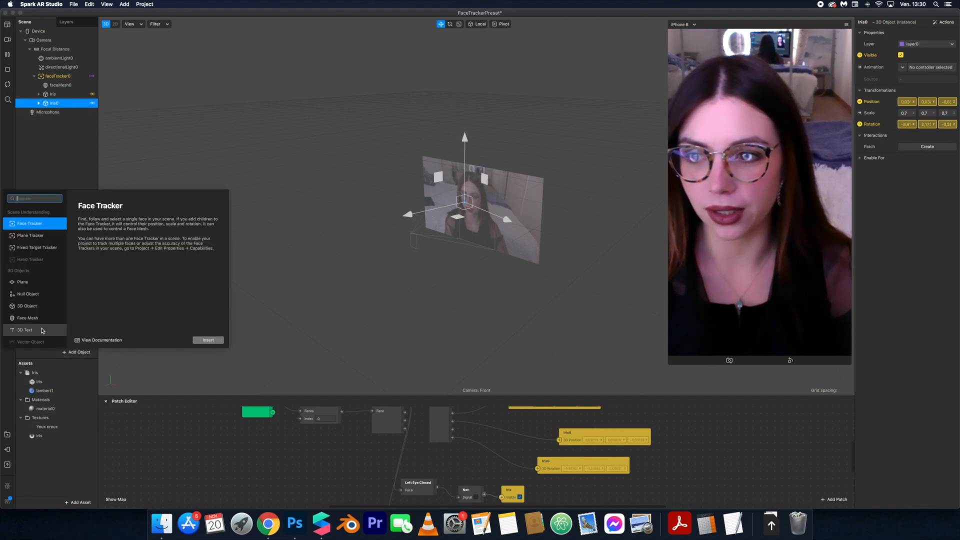
left_click(45, 318)
left_click(208, 340)
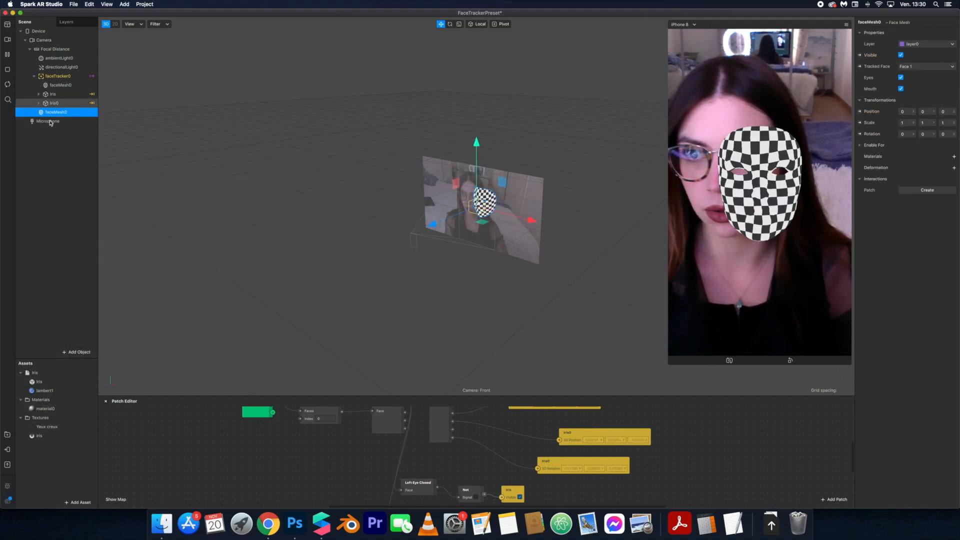
left_click_drag(57, 113, 59, 79)
- Turn off the Eyes option of the newly added face mesh and give it a new material named highlight
left_click(901, 78)
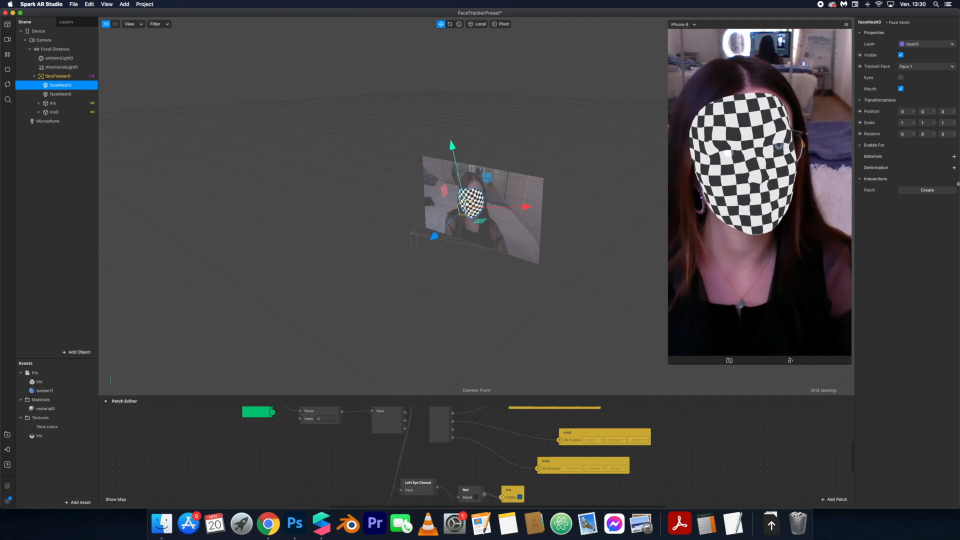
left_click(954, 156)
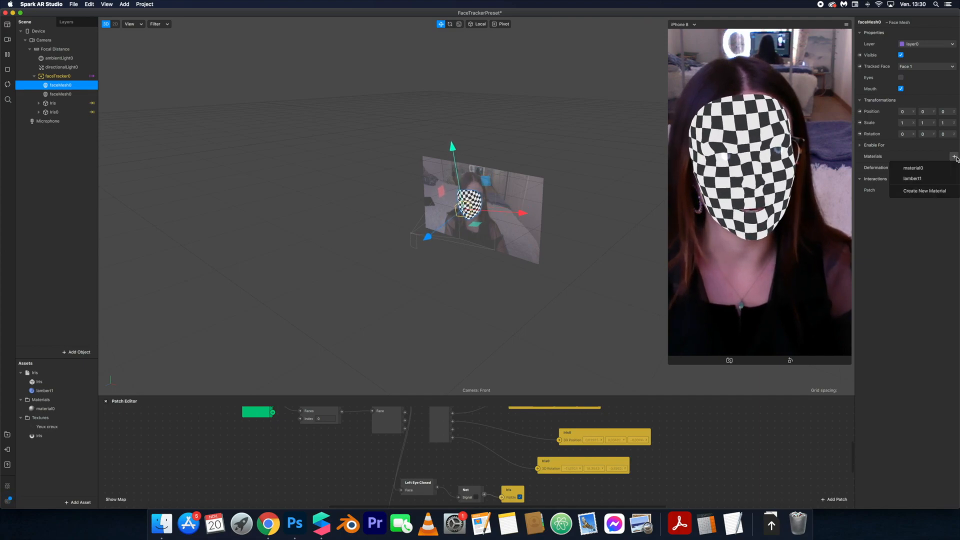
left_click(922, 191)
double_click(47, 418)
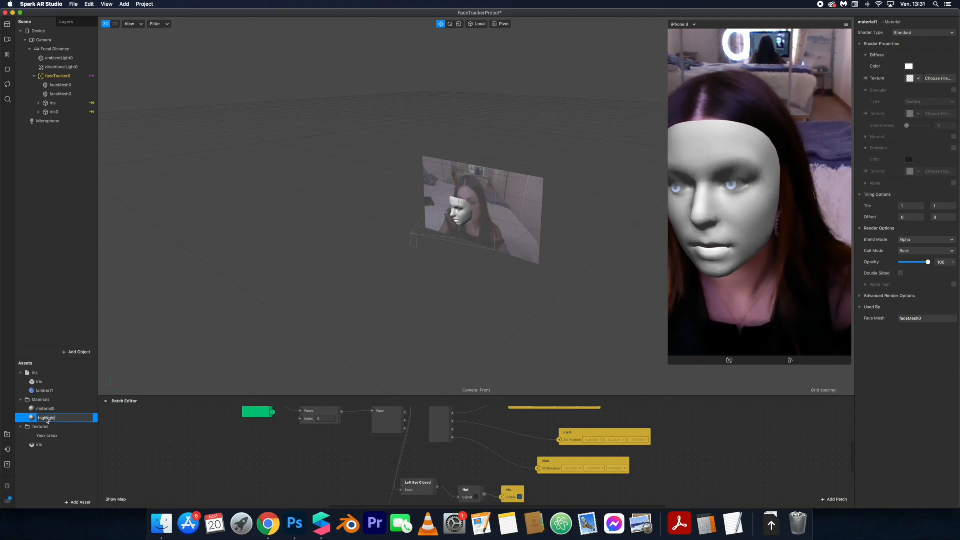
type("highlight")
key("Return")
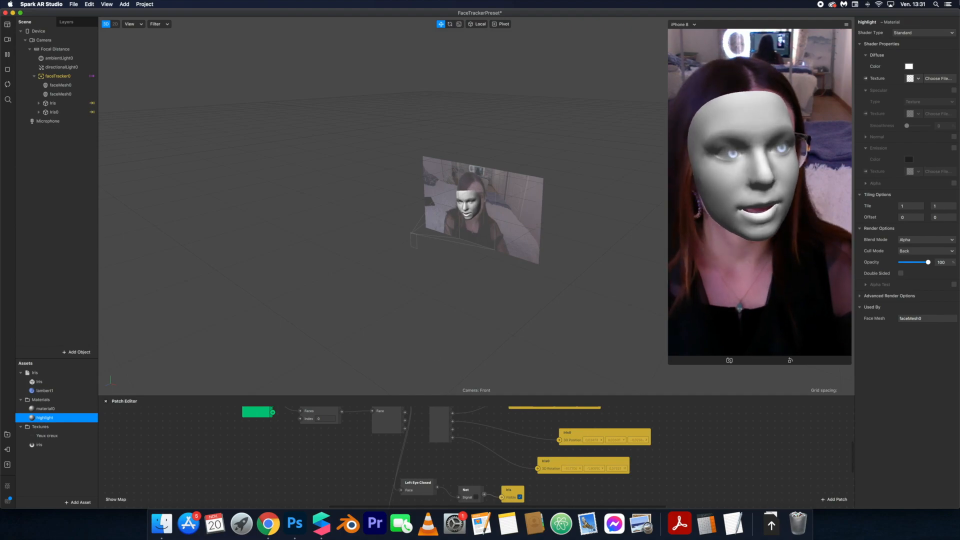
- Make the highlight material Physically-Based with the Yeux creux texture as albedo and Metallic at 100
left_click(922, 33)
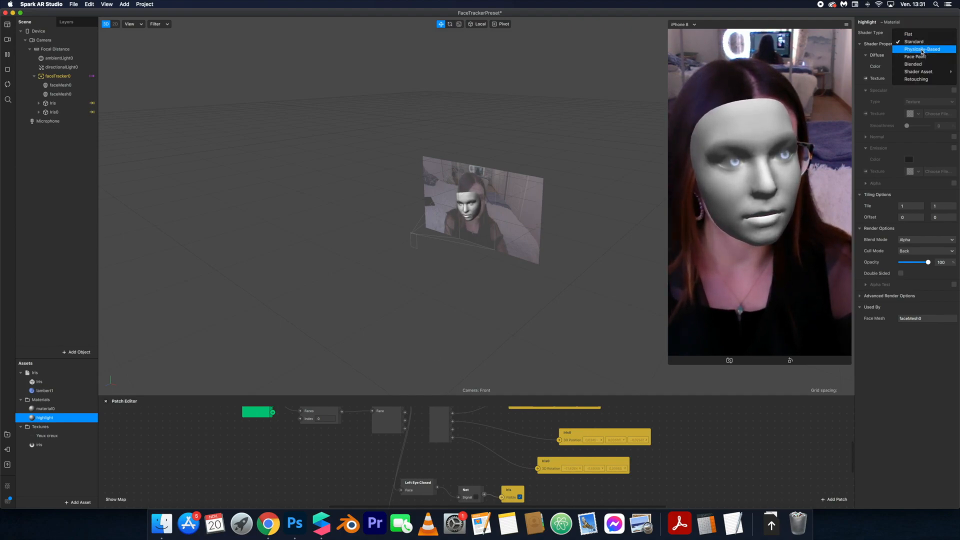
left_click(922, 49)
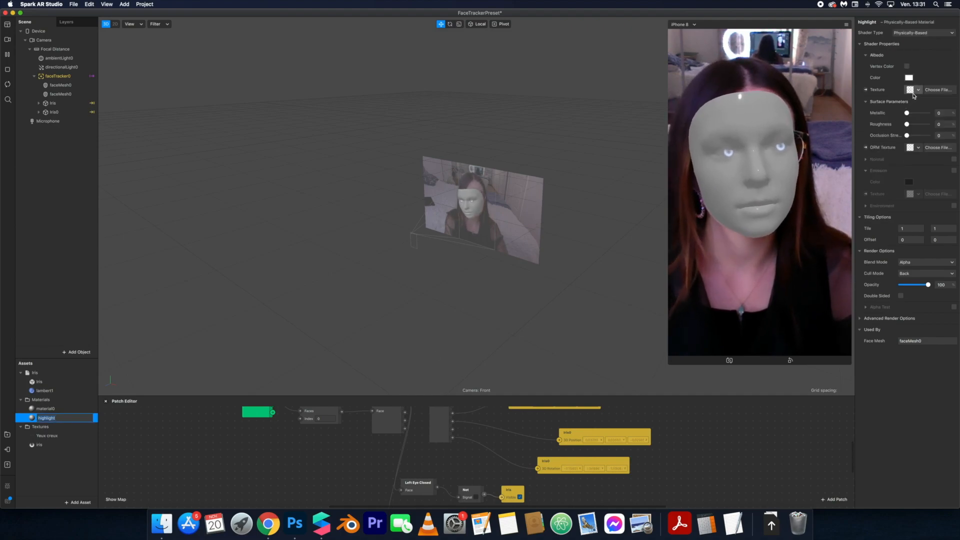
left_click(915, 91)
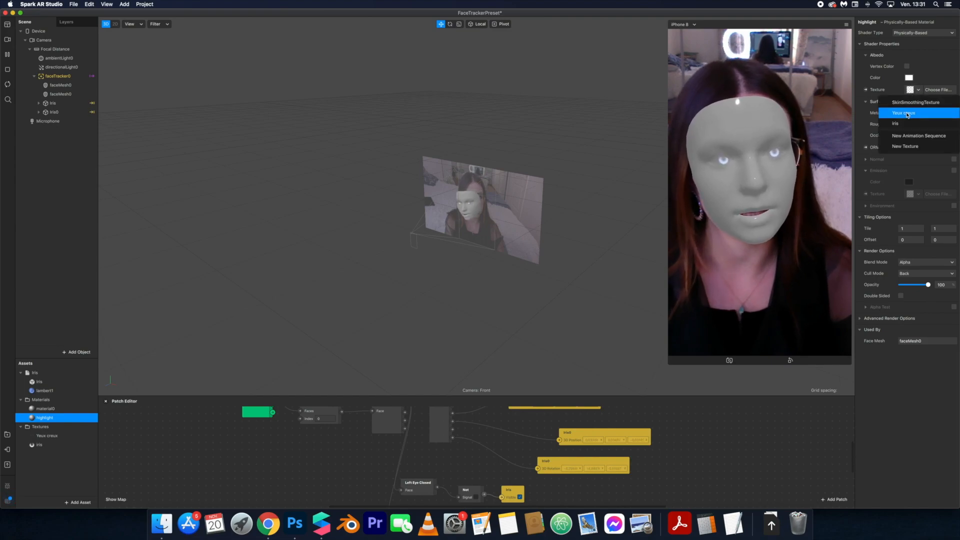
left_click(908, 113)
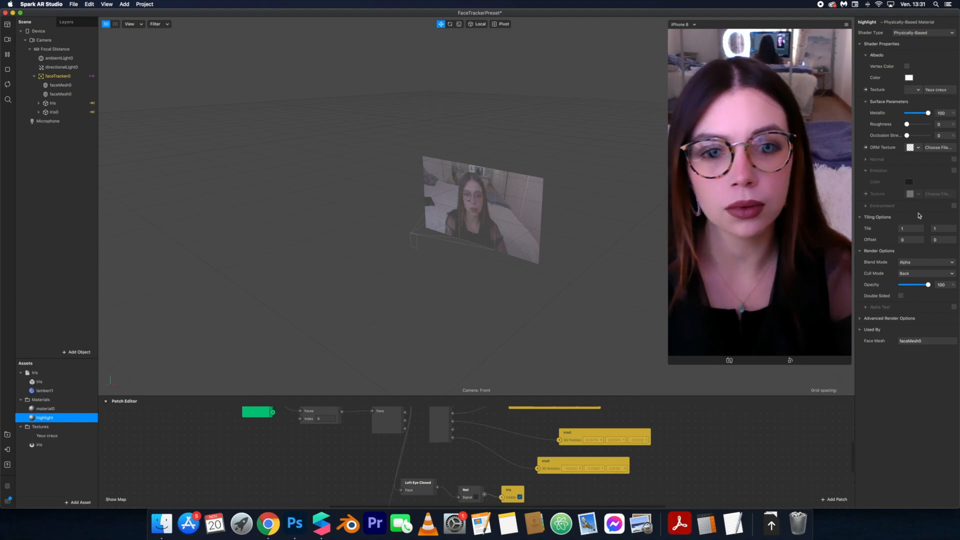
- Rename the first face mesh under faceTracker0 to highlight`
double_click(71, 94)
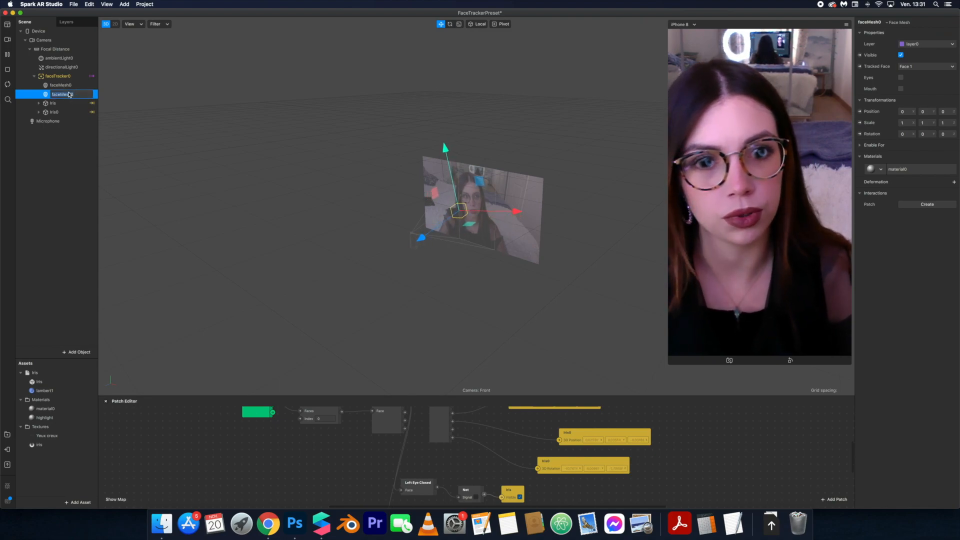
left_click(68, 85)
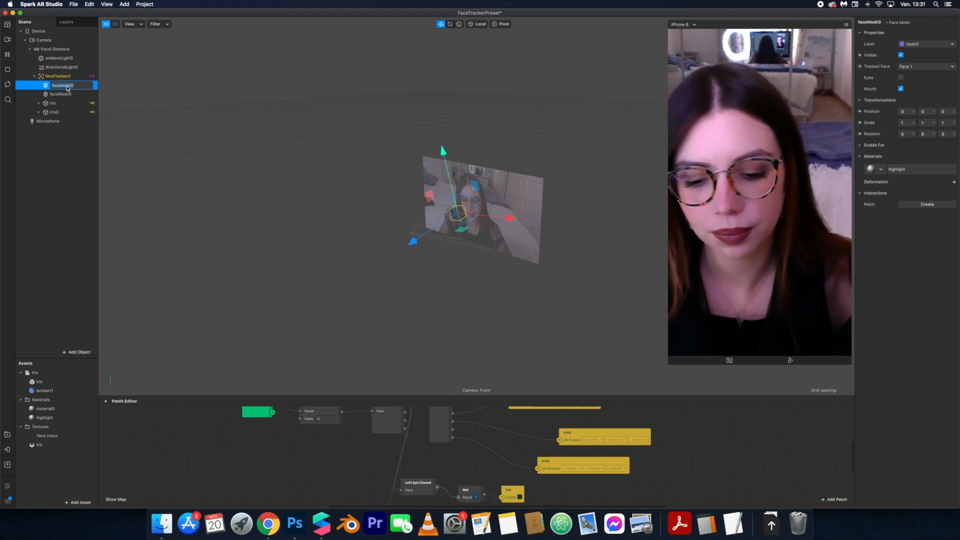
type("highlight 1")
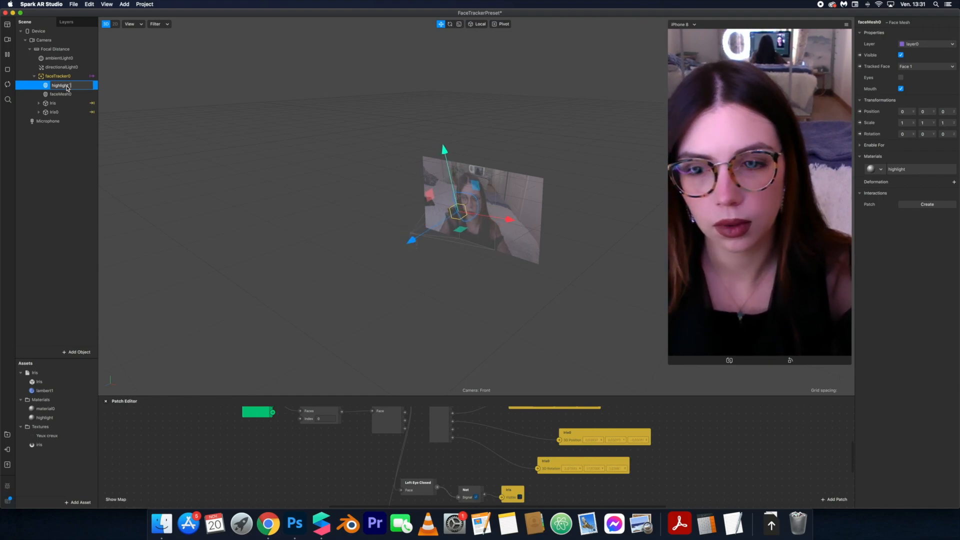
key("Return")
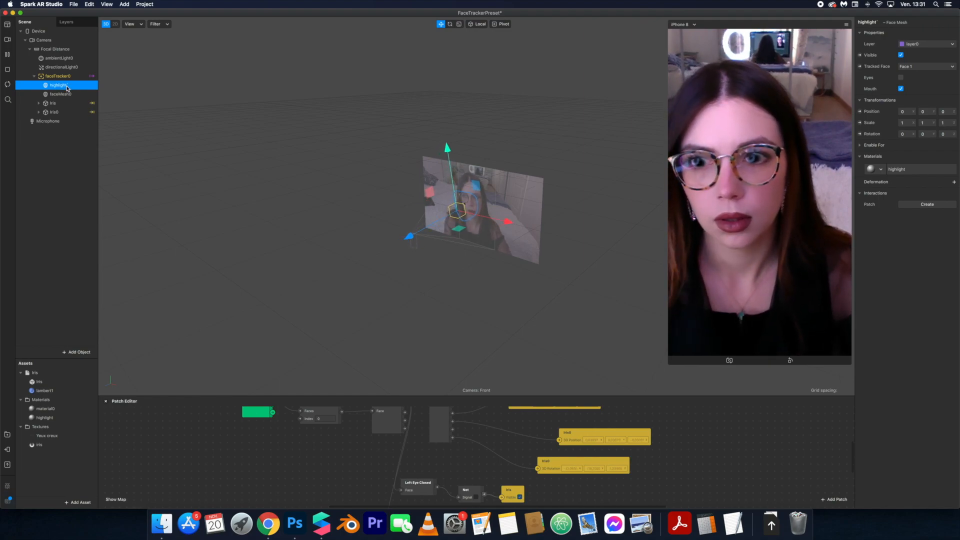
- Assign the highlight` face mesh, including its children, to a newly created layer
left_click(907, 45)
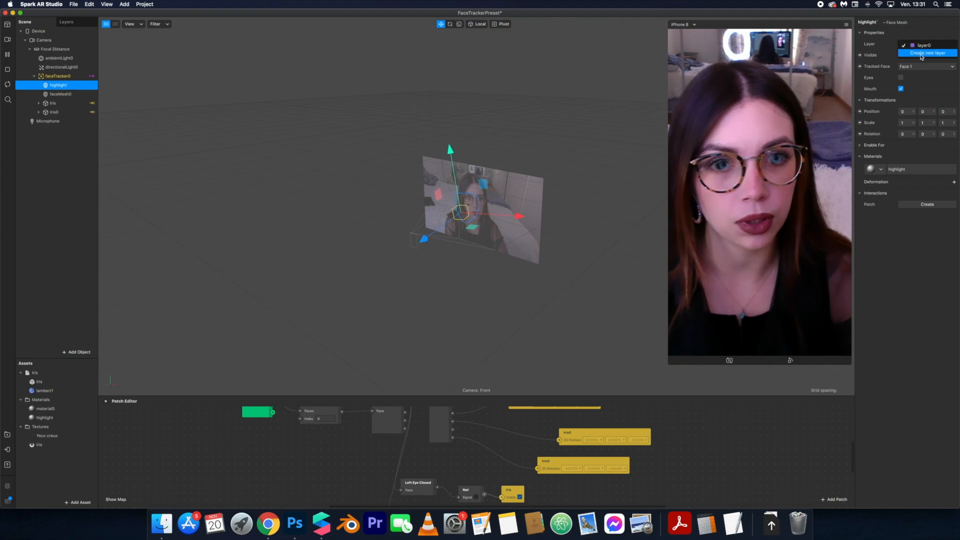
left_click(921, 54)
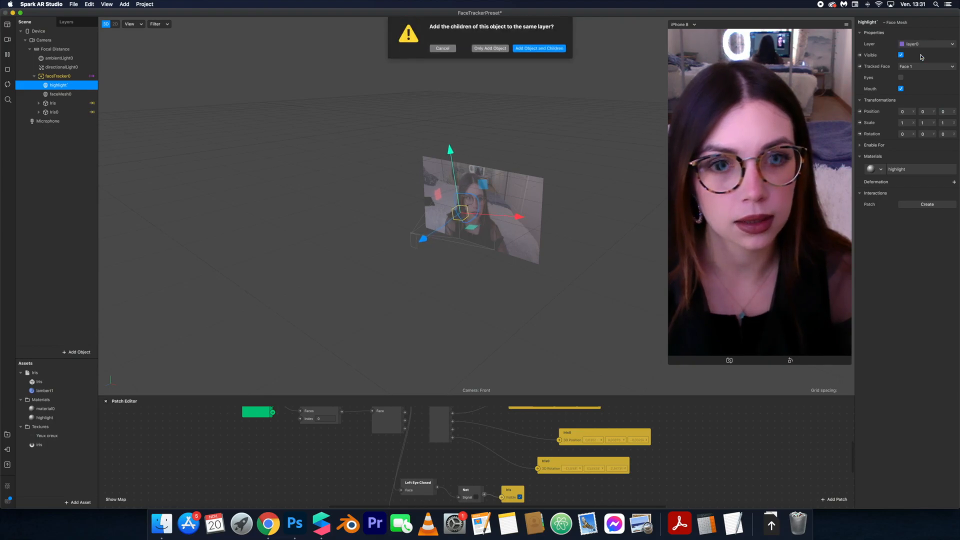
left_click(521, 48)
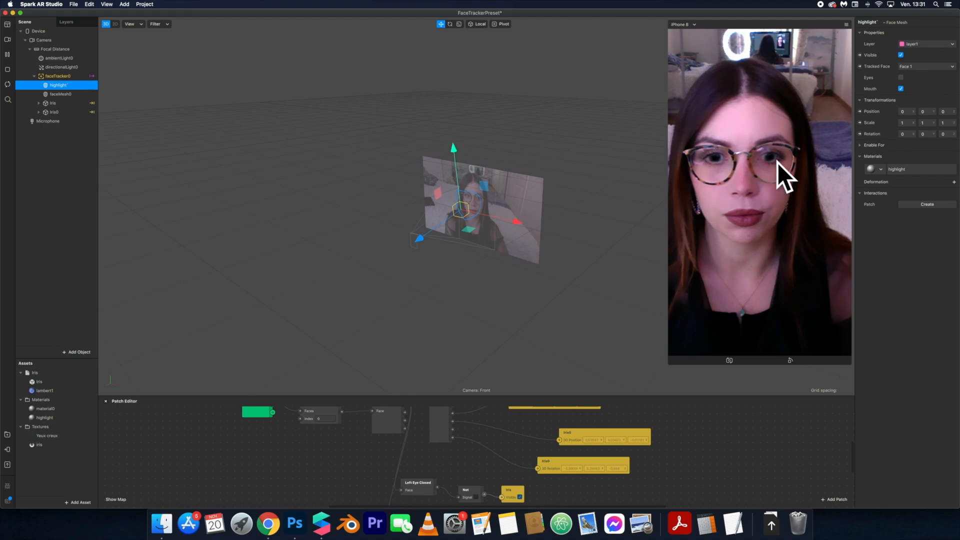
- Enable Environment on the highlight material and import the City texture from the AR Library for it
left_click(45, 417)
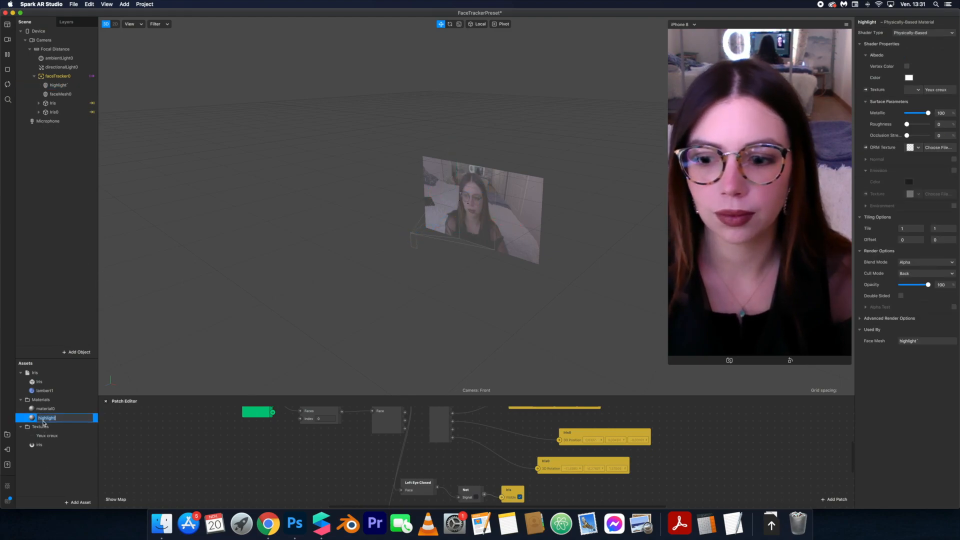
left_click(954, 205)
left_click(916, 218)
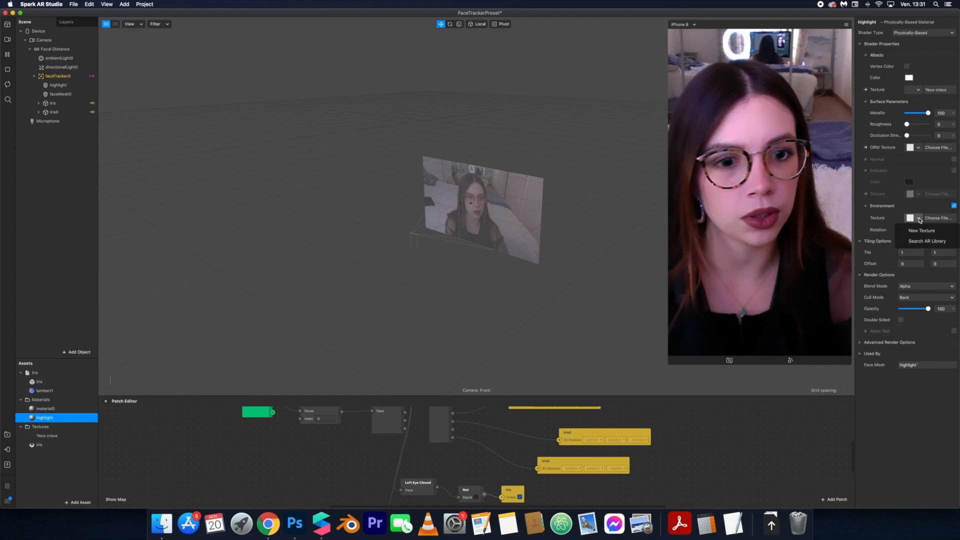
left_click(924, 240)
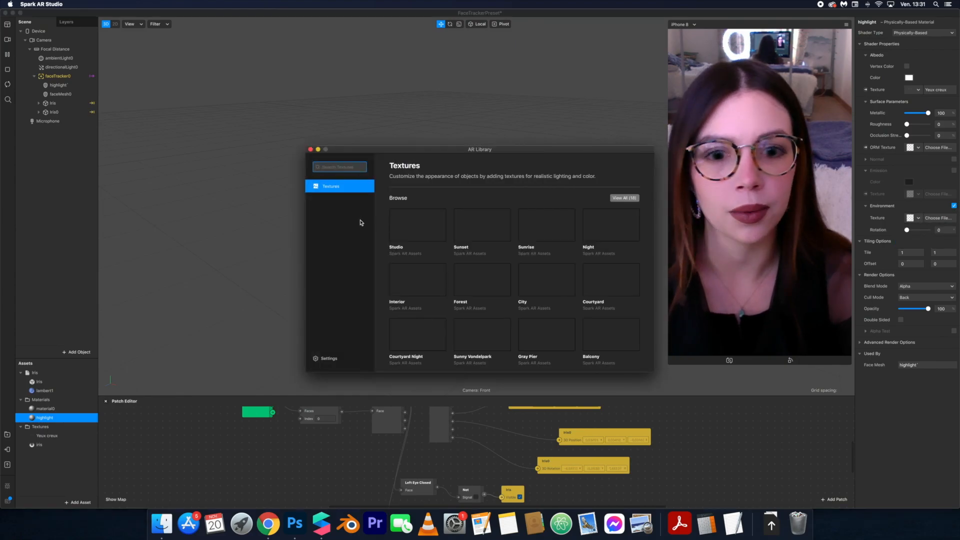
left_click(625, 274)
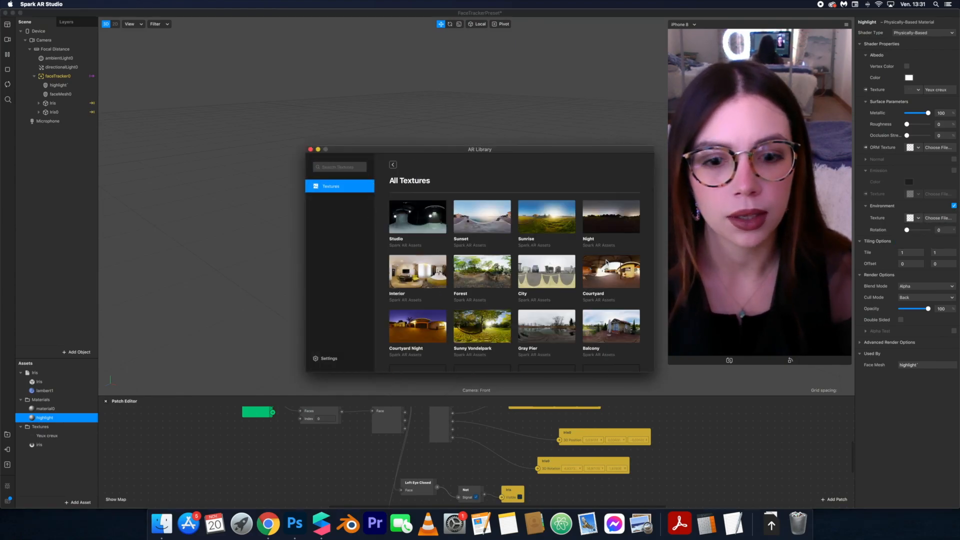
scroll(607, 262, "down", 3)
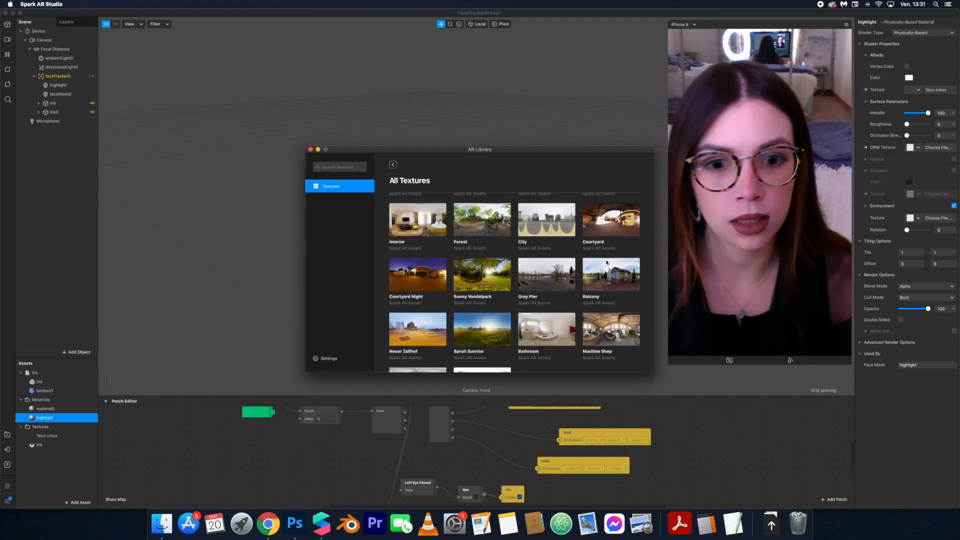
scroll(606, 262, "up", 2)
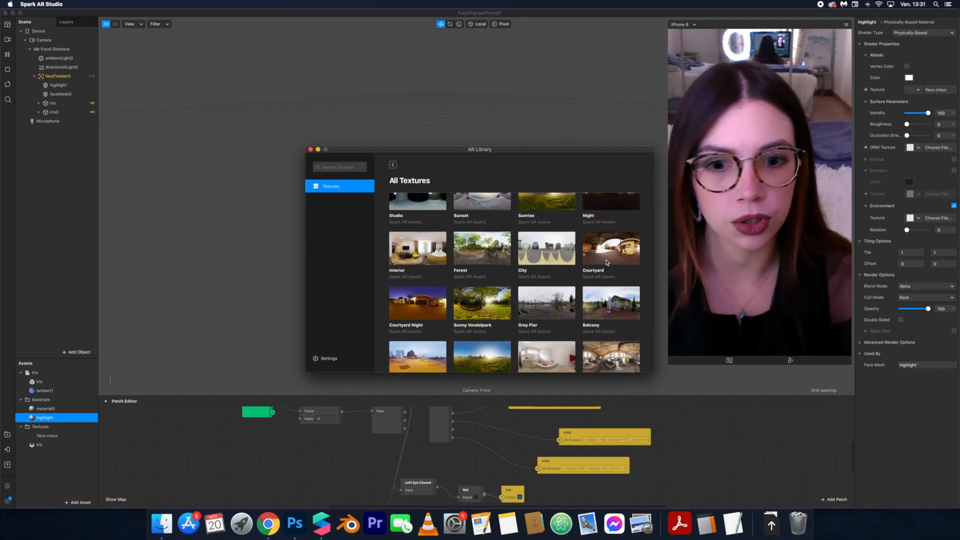
left_click(554, 251)
left_click(616, 181)
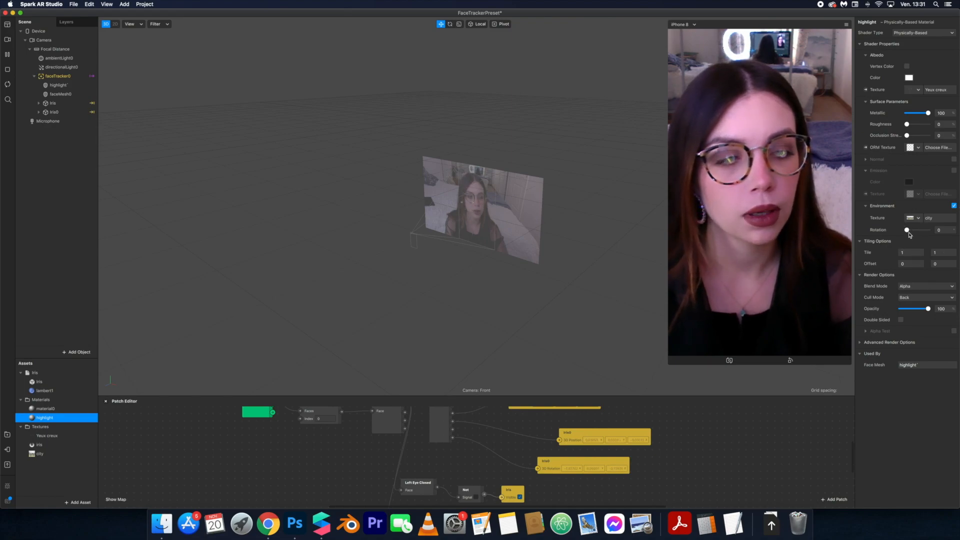
- Set the highlight material's blend mode to Add and its environment rotation to 34
left_click(923, 286)
left_click(922, 292)
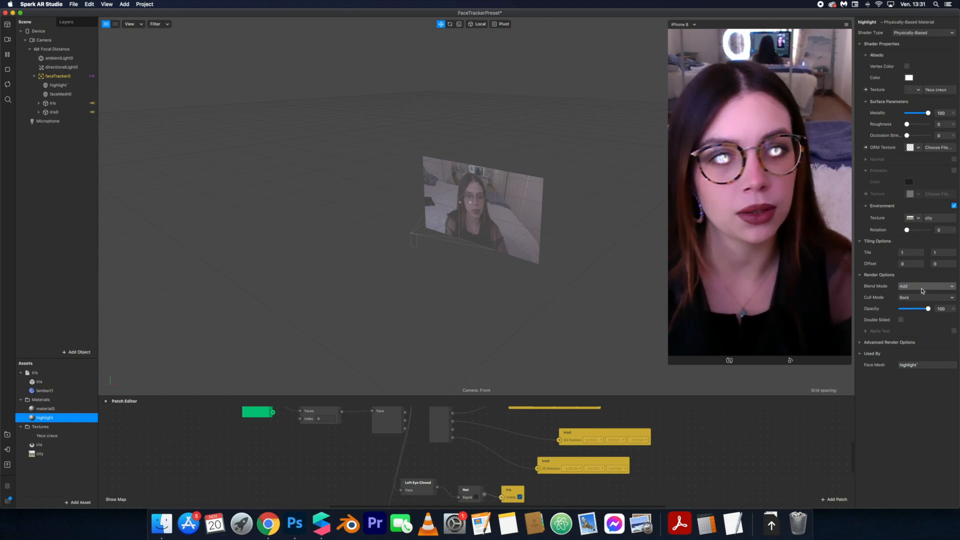
mouse_move(906, 230)
left_mouse_down()
mouse_move(920, 230)
mouse_move(908, 230)
left_mouse_up()
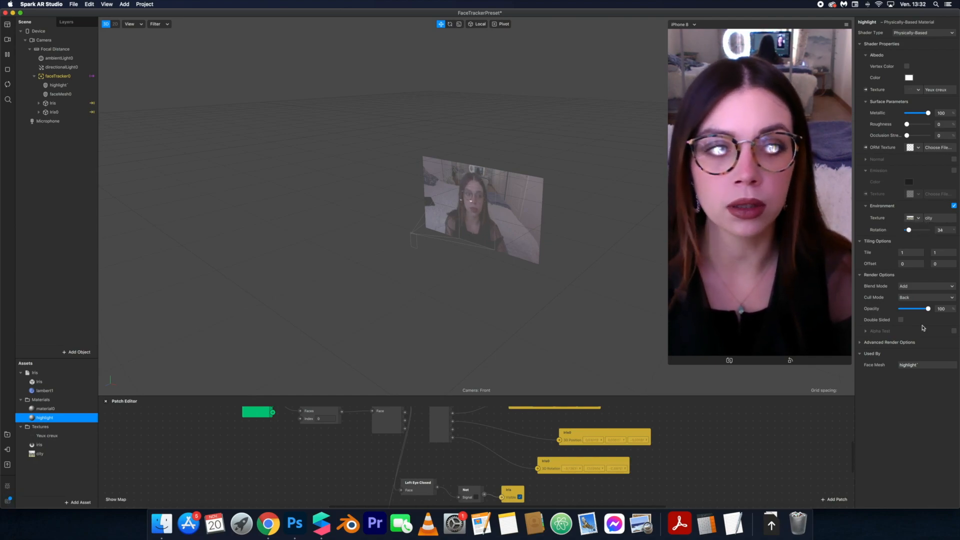
- Turn off depth writing for the highlight material and set its color encoding to Linear
left_click(860, 342)
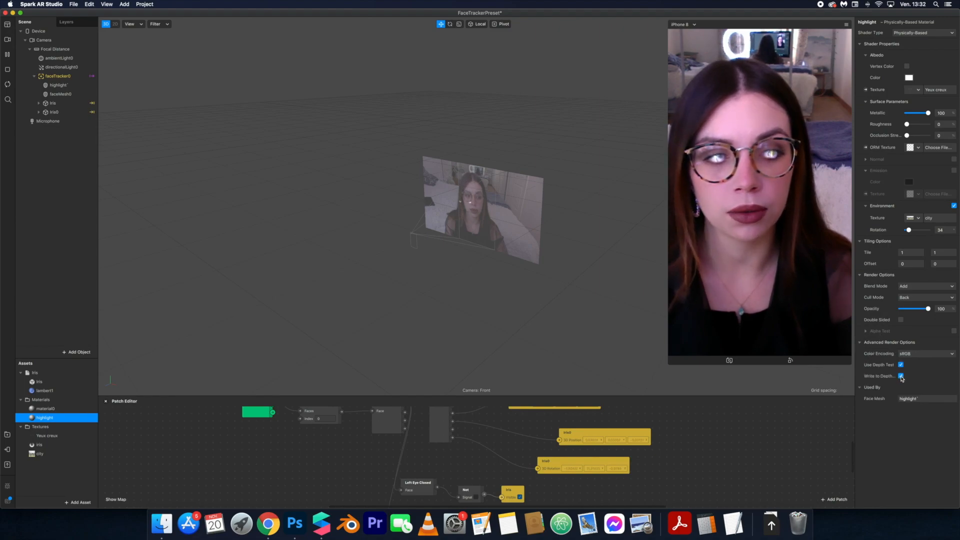
left_click(927, 354)
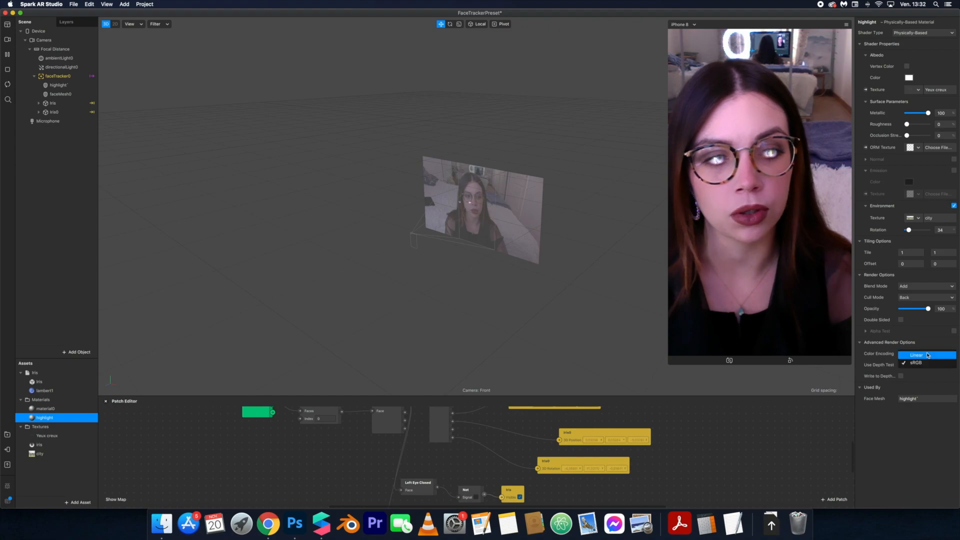
left_click(928, 356)
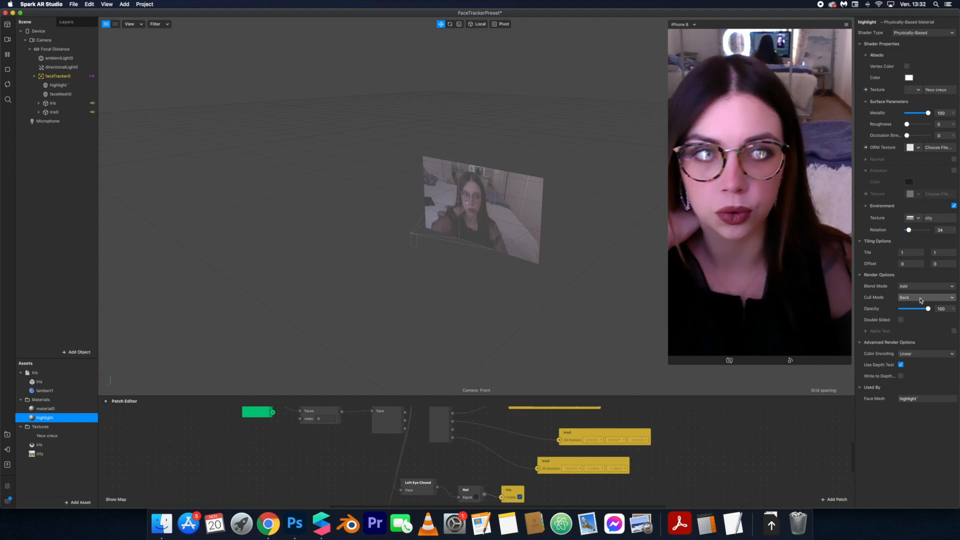
- Lower the highlight material's opacity to 28 and adjust its environment rotation to 196
left_click_drag(908, 230, 923, 230)
left_click_drag(921, 311, 908, 310)
mouse_move(923, 230)
left_mouse_down()
mouse_move(908, 230)
mouse_move(918, 232)
left_mouse_up()
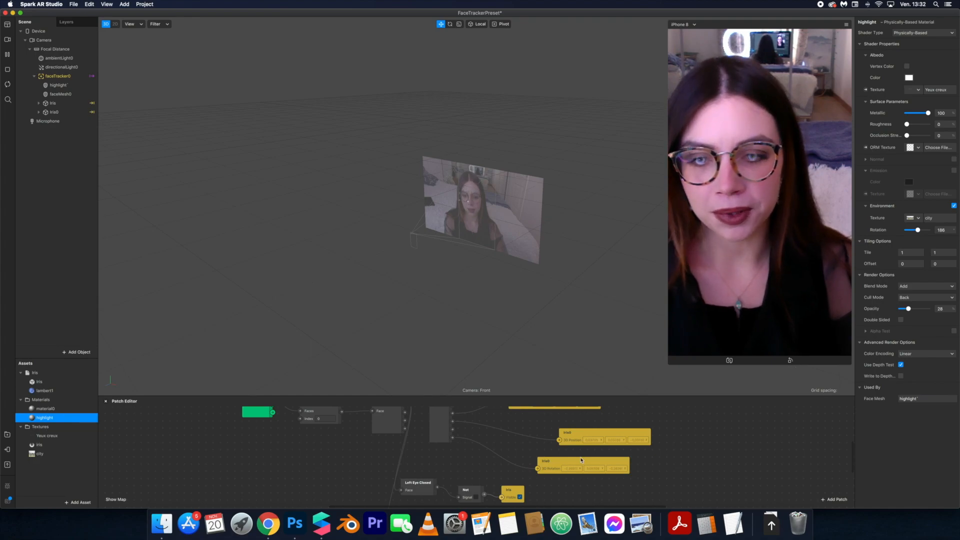
- Try a yellow-green diffuse color on the iris material lambert1, and settle on a light blue
scroll(581, 460, "up", 3)
scroll(582, 460, "left", 2)
scroll(581, 460, "down", 2)
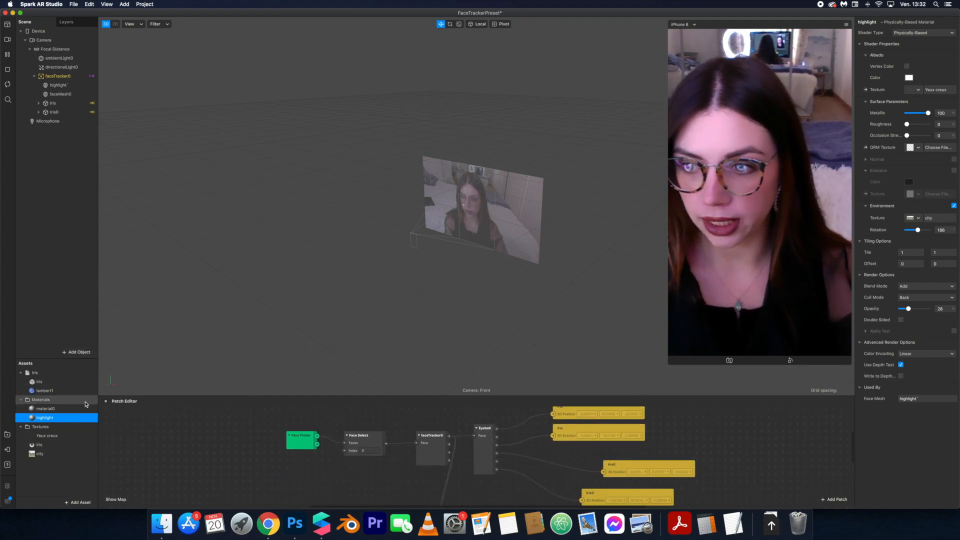
left_click(59, 391)
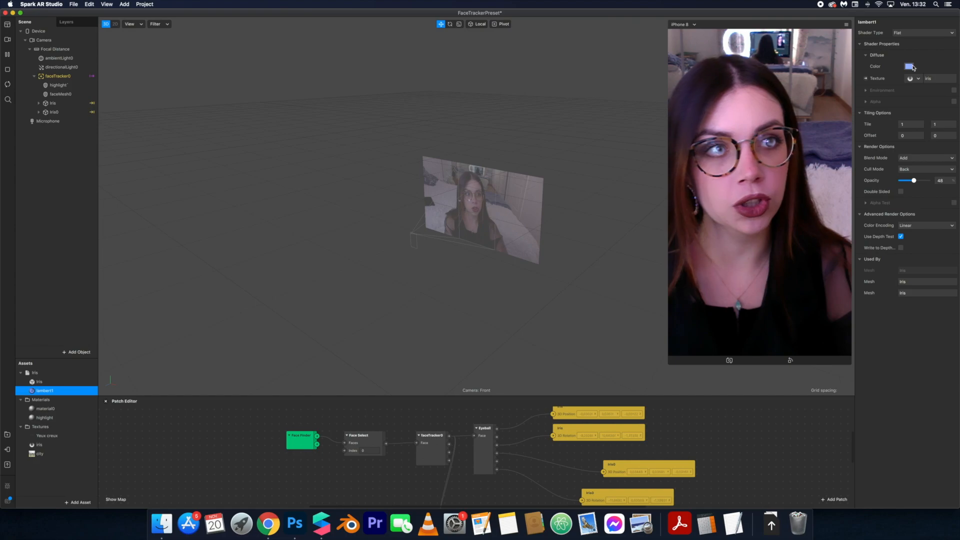
left_click(909, 66)
left_click(280, 340)
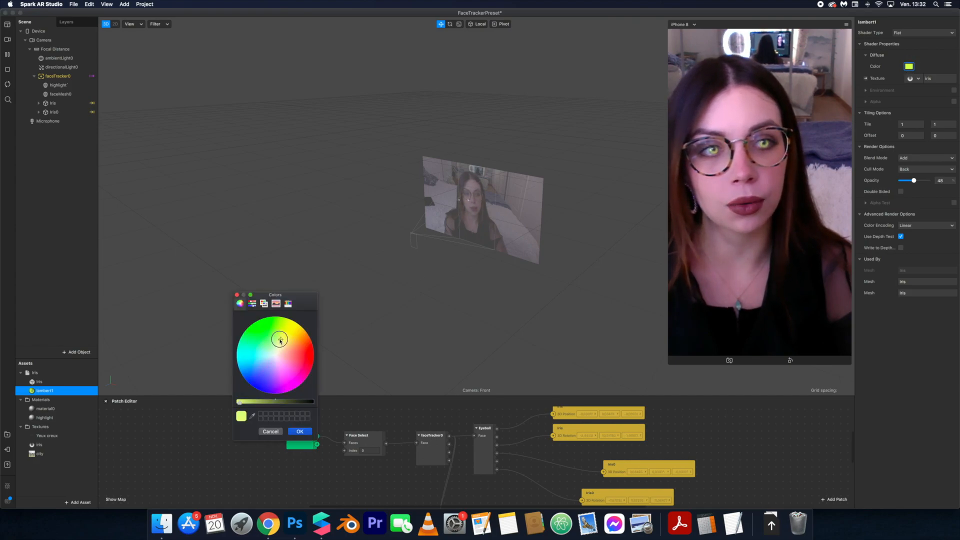
left_click_drag(280, 340, 269, 364)
left_click(301, 431)
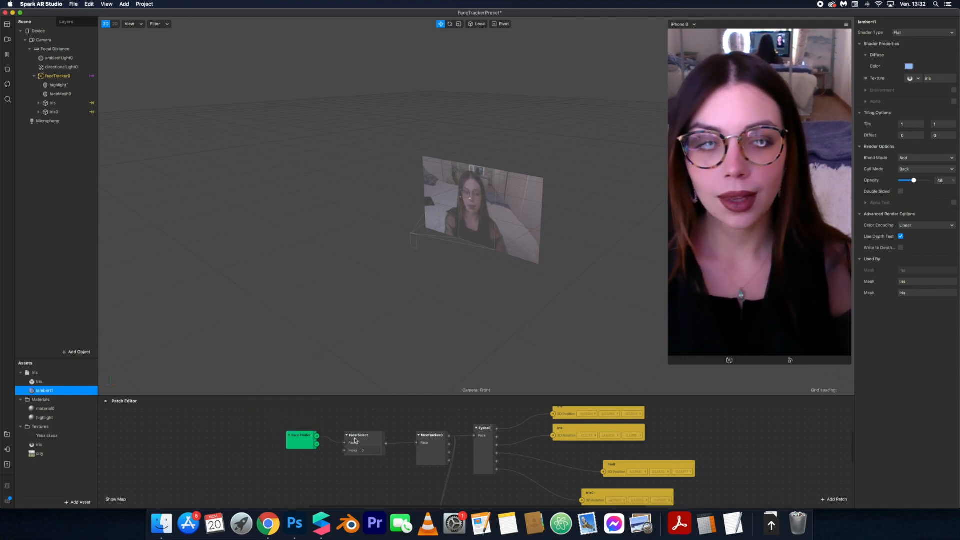
scroll(482, 460, "down", 5)
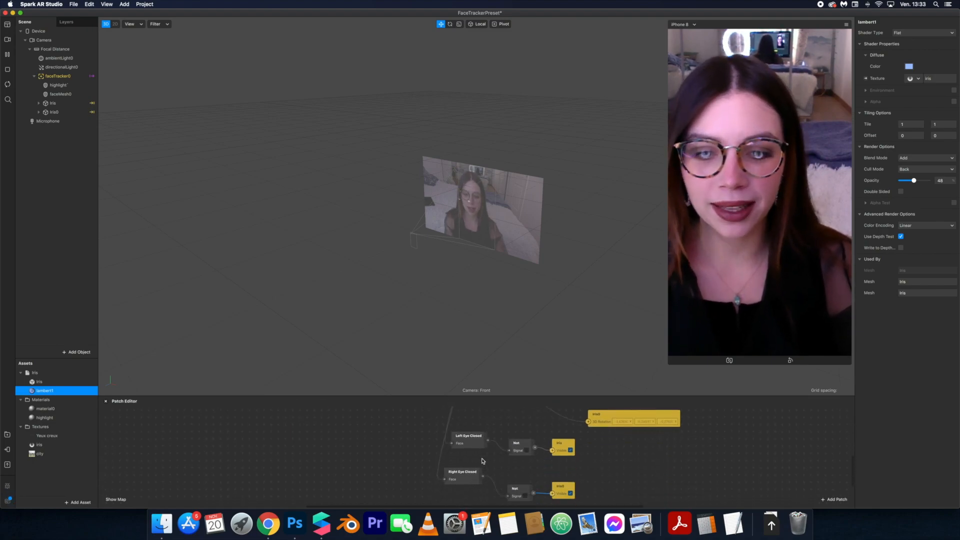
scroll(483, 461, "up", 5)
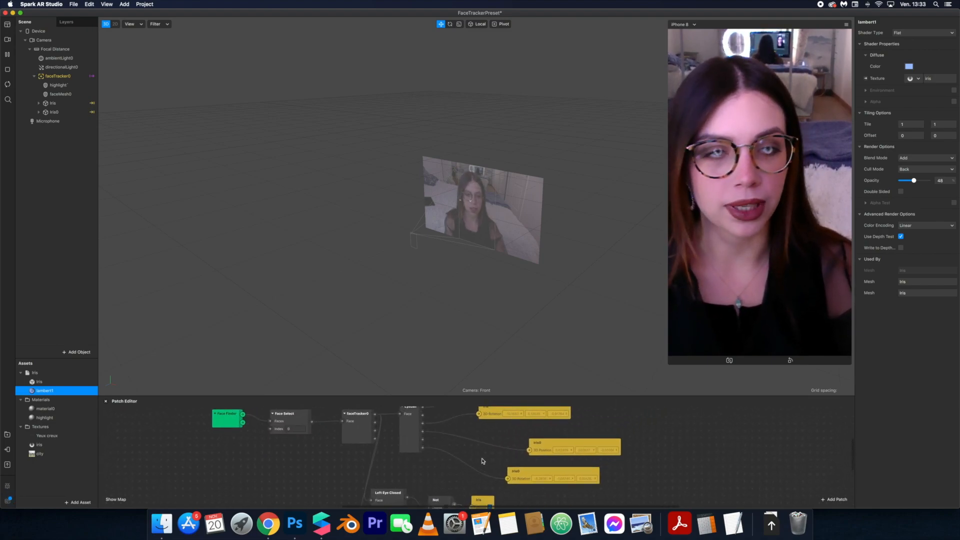